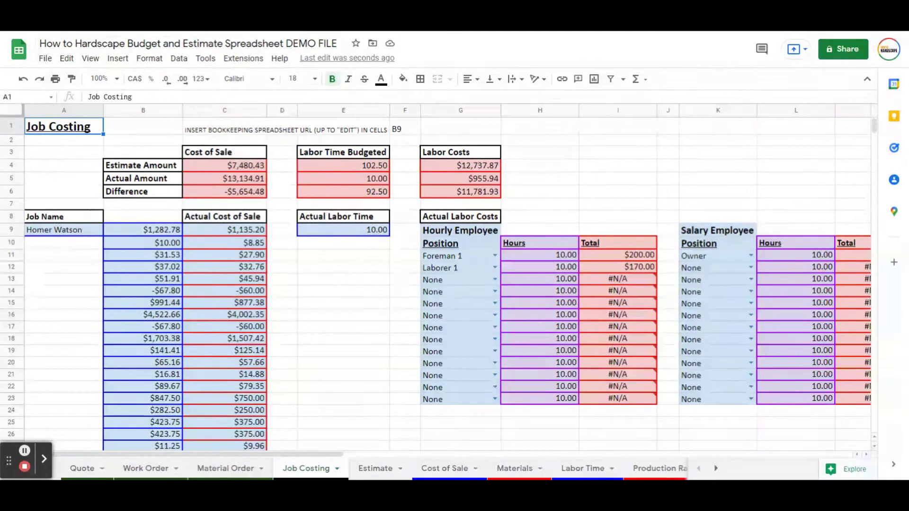
- Examine the bookkeeping spreadsheet URL inside the IMPORTRANGE formula of cell B9 on the Job Costing sheet
left_click(138, 233)
left_click_drag(163, 98, 505, 97)
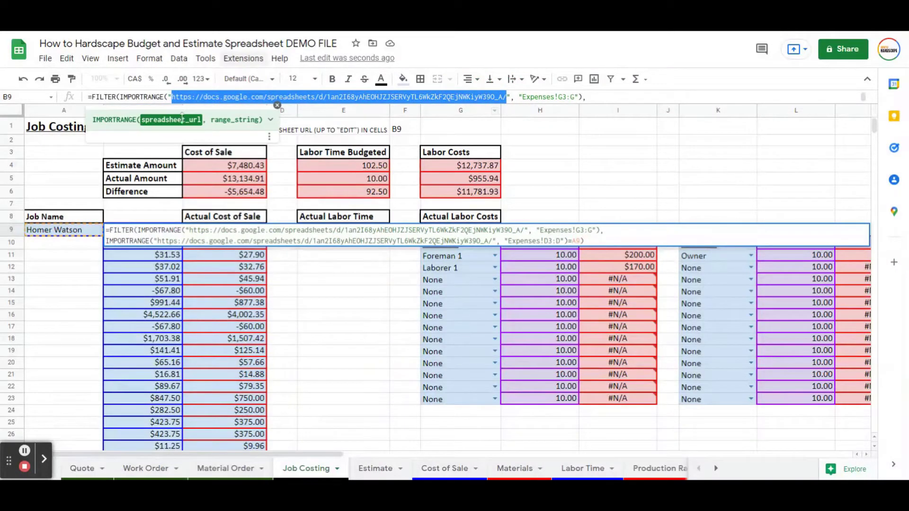
left_click(81, 268)
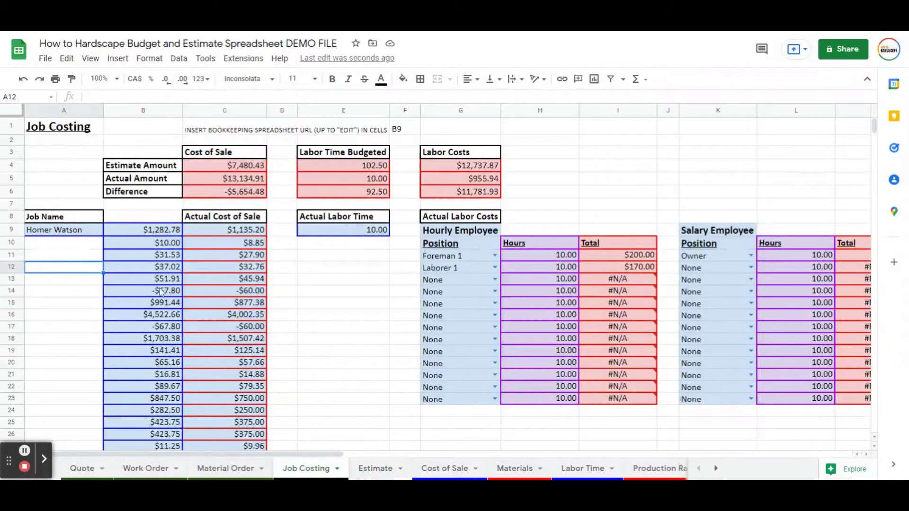
- Set the job name in cell A9 of the Job Costing sheet to Kettle Lake
left_click(73, 234)
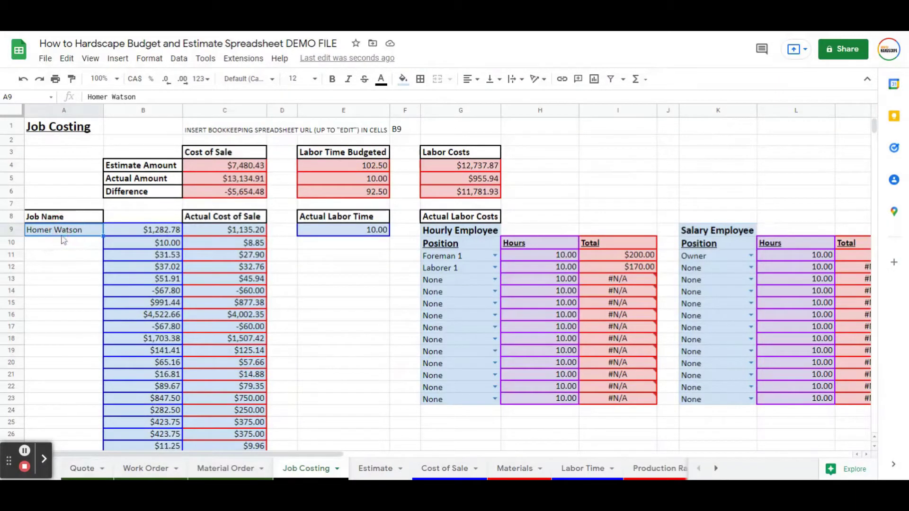
type("Kettle Lake")
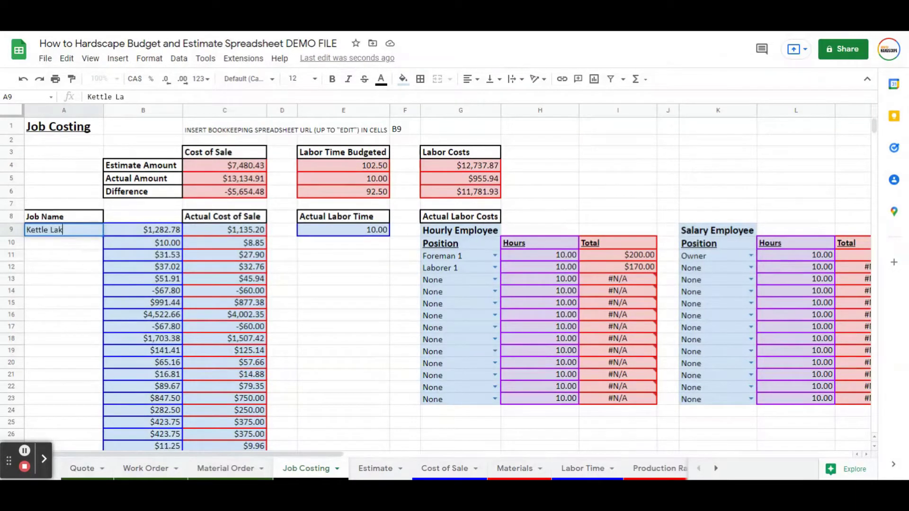
key("Return")
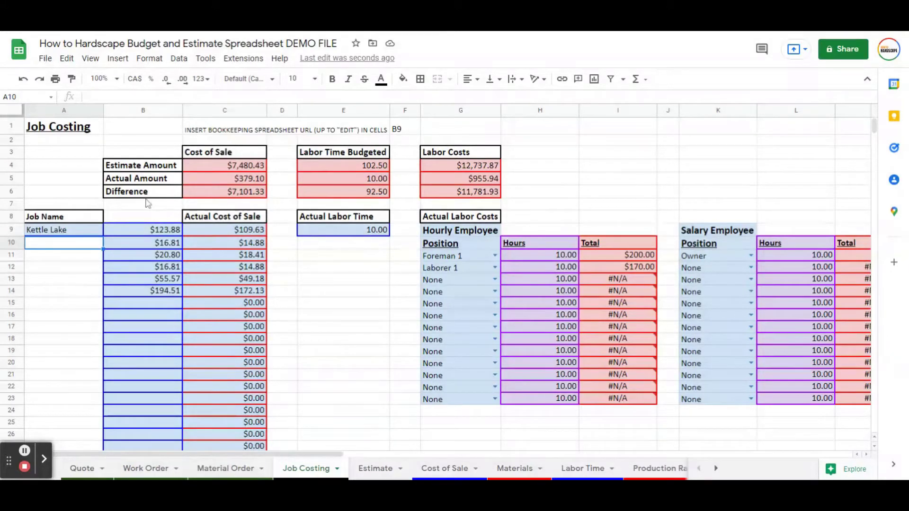
- Review the job name, the imported expense formula and the Actual Cost of Sale formula in row 9, plus the remaining job costing columns
left_click(82, 232)
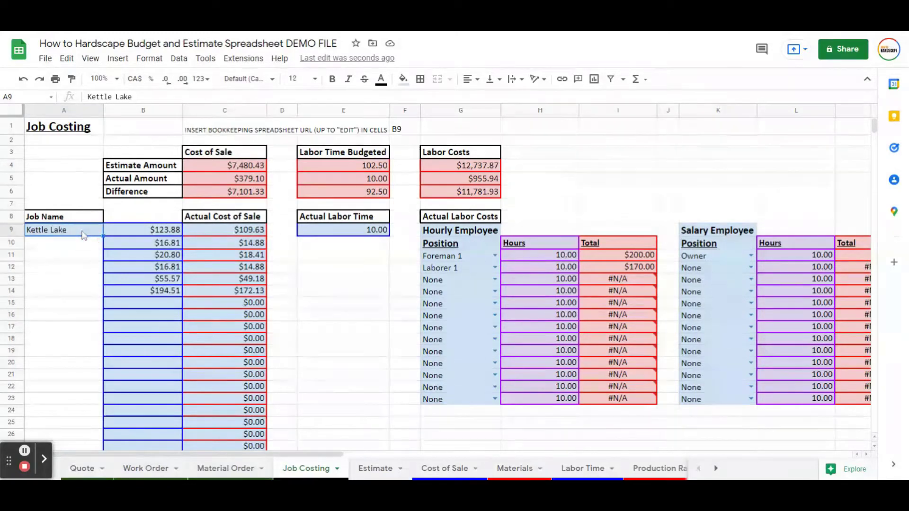
left_click(135, 230)
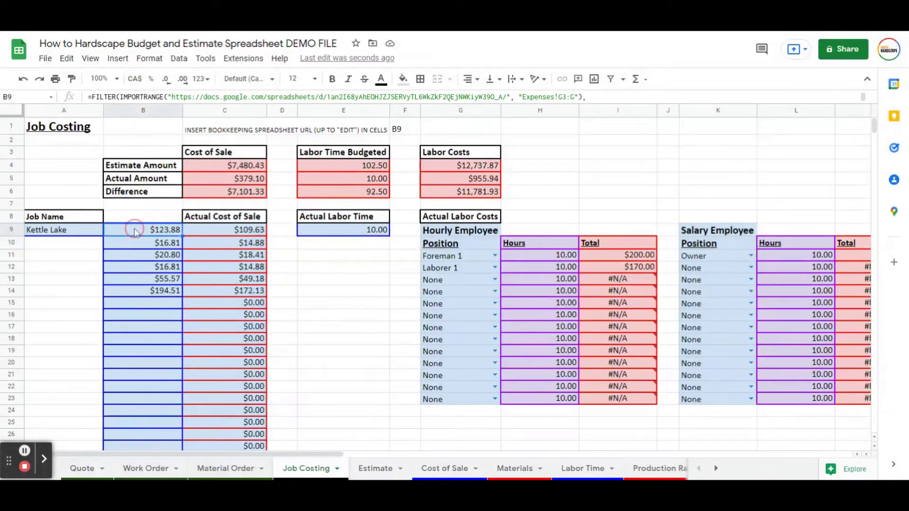
left_click(241, 232)
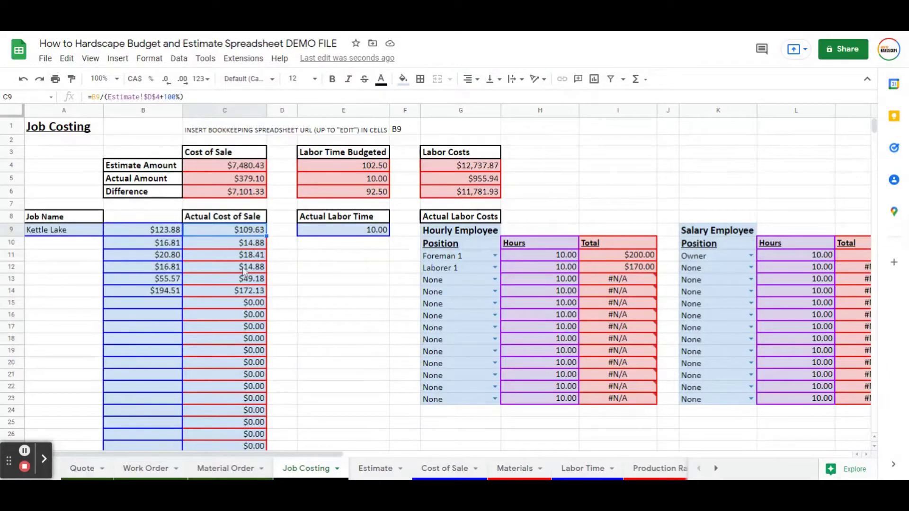
left_click_drag(127, 455, 490, 457)
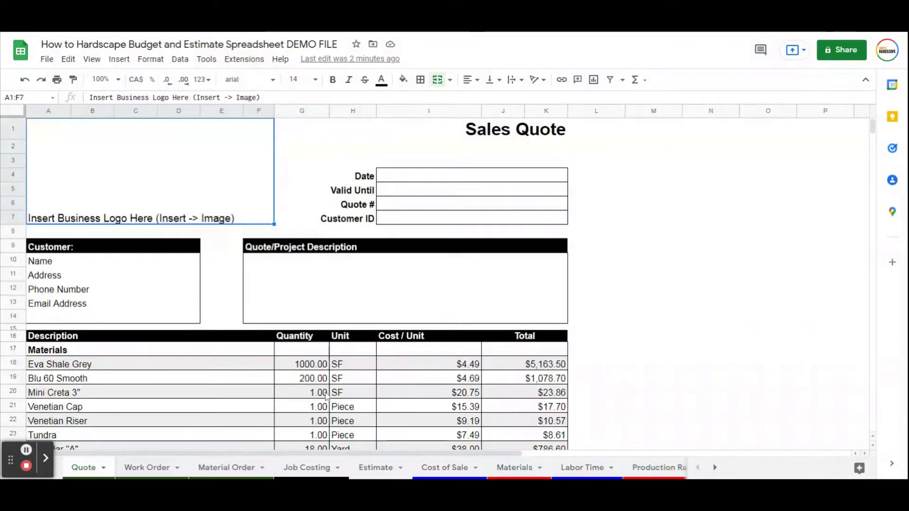
- Insert the How to Hardscape logo as an in-cell image in the merged business logo cell A1:F7 of the Quote sheet
left_click(521, 137)
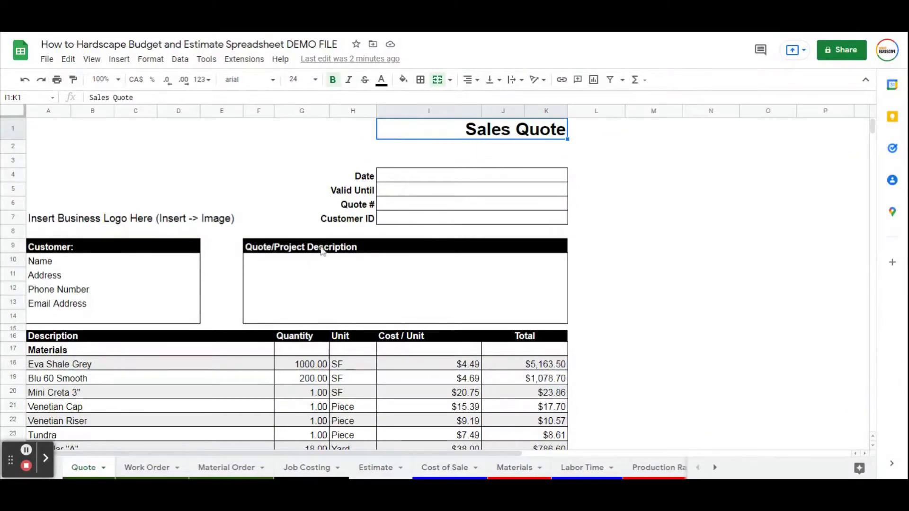
left_click(178, 203)
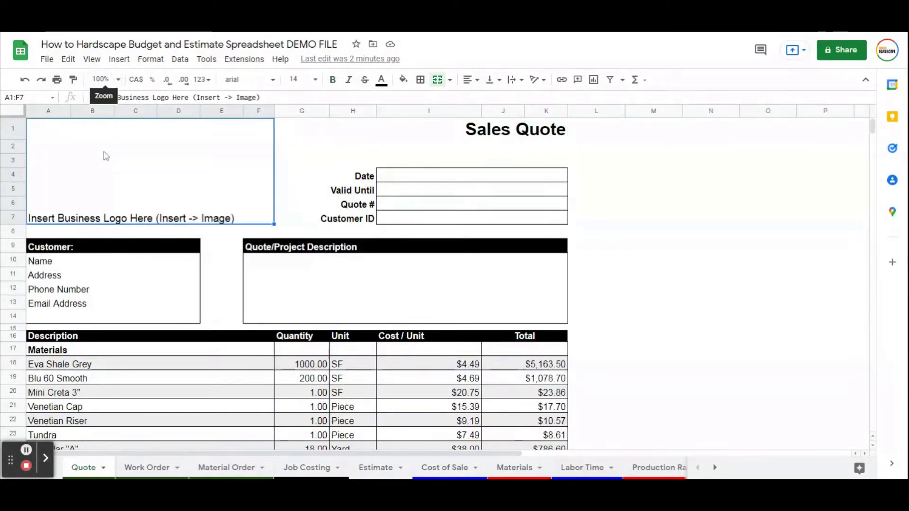
left_click(119, 59)
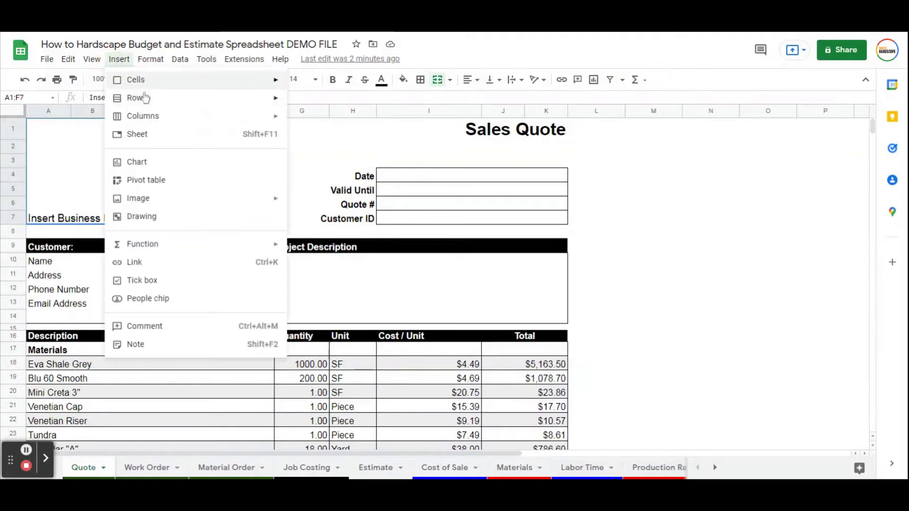
mouse_move(256, 208)
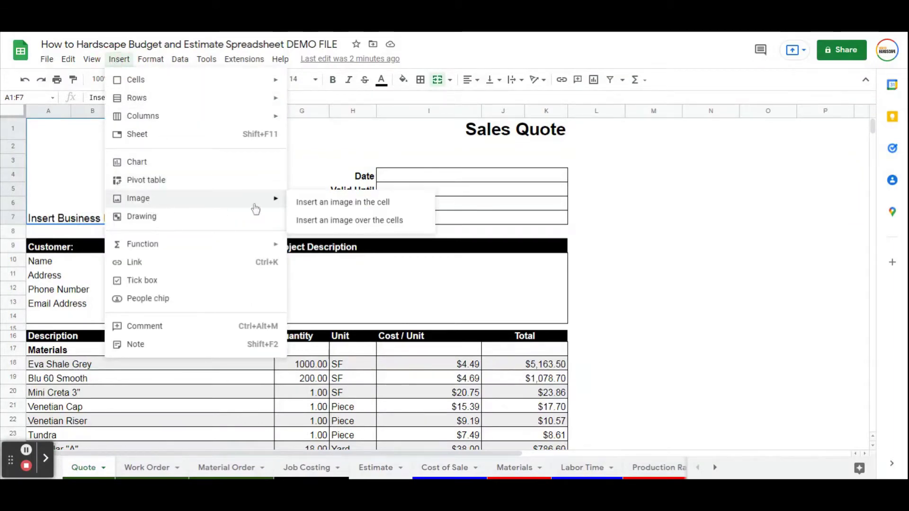
left_click(316, 205)
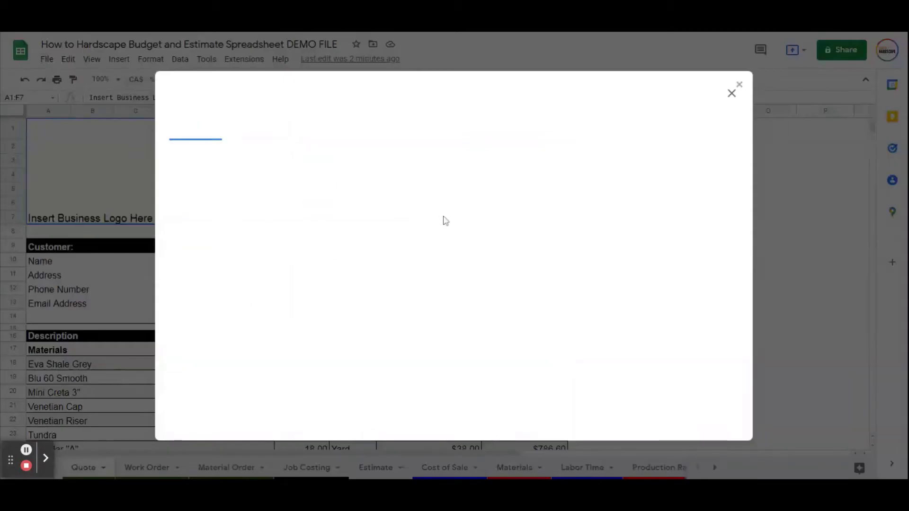
left_click(342, 130)
left_click(197, 135)
left_click(449, 326)
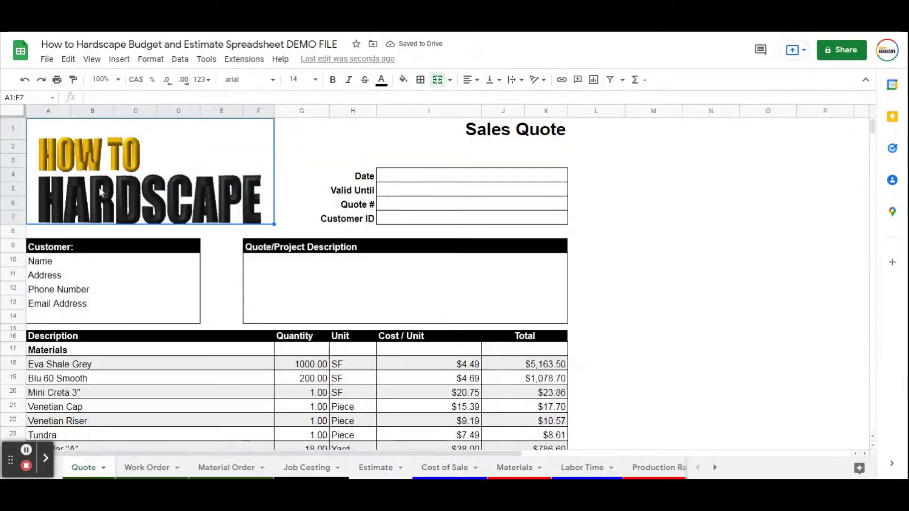
- Fill the Customer header cell A9:D9 of the quote with orange to match the logo
scroll(208, 225, "down", 1)
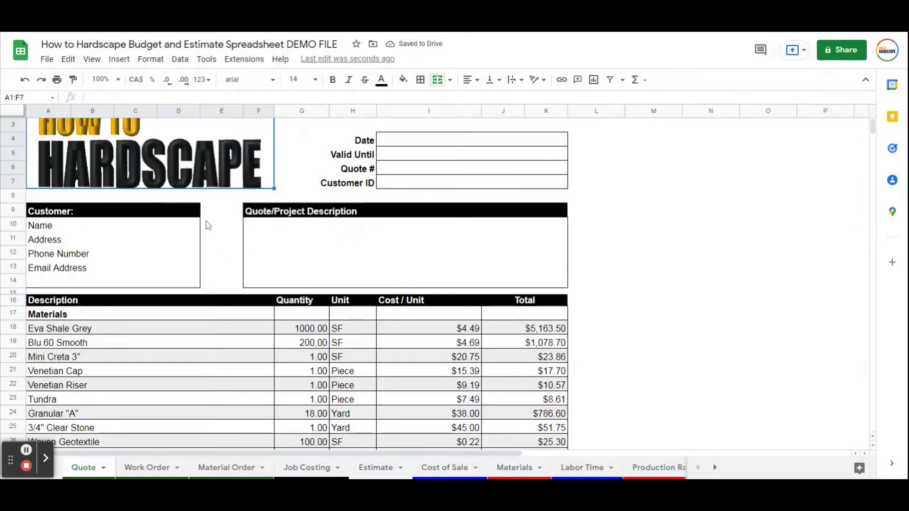
scroll(132, 225, "up", 1)
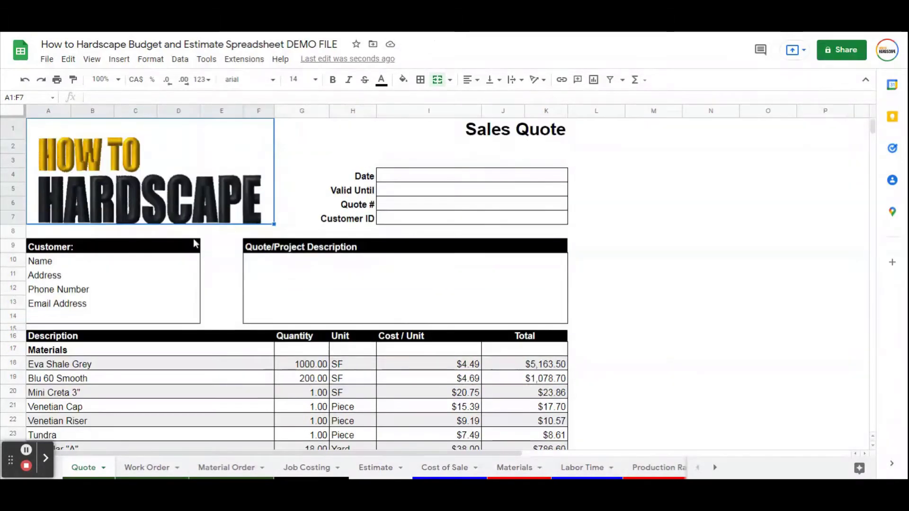
left_click(115, 245)
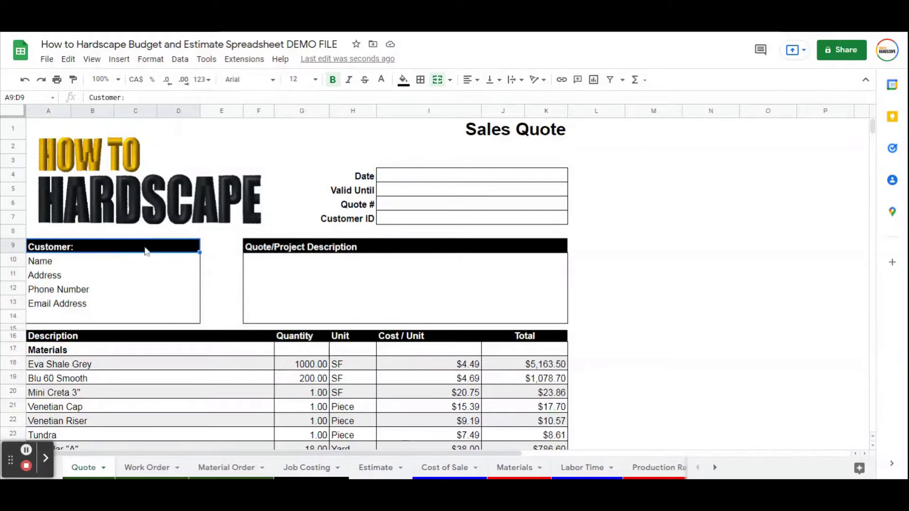
left_click(363, 250)
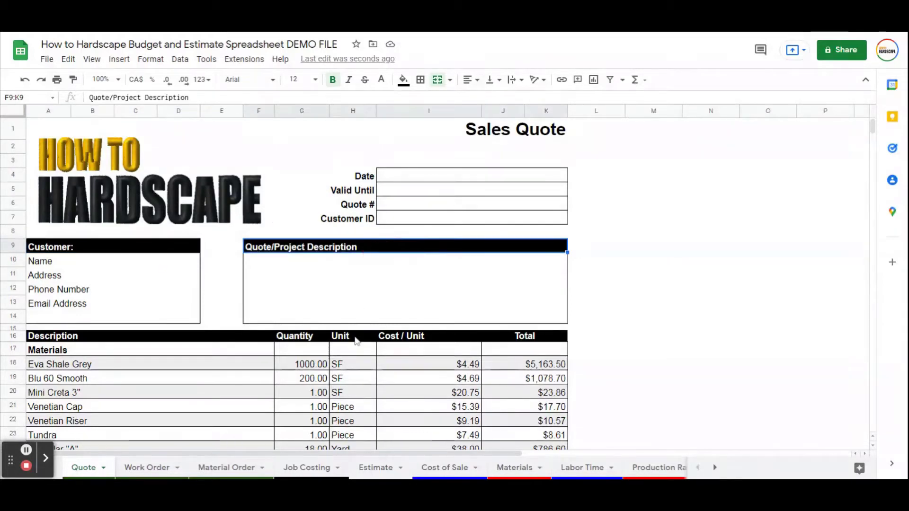
left_click(90, 142)
left_click(122, 251)
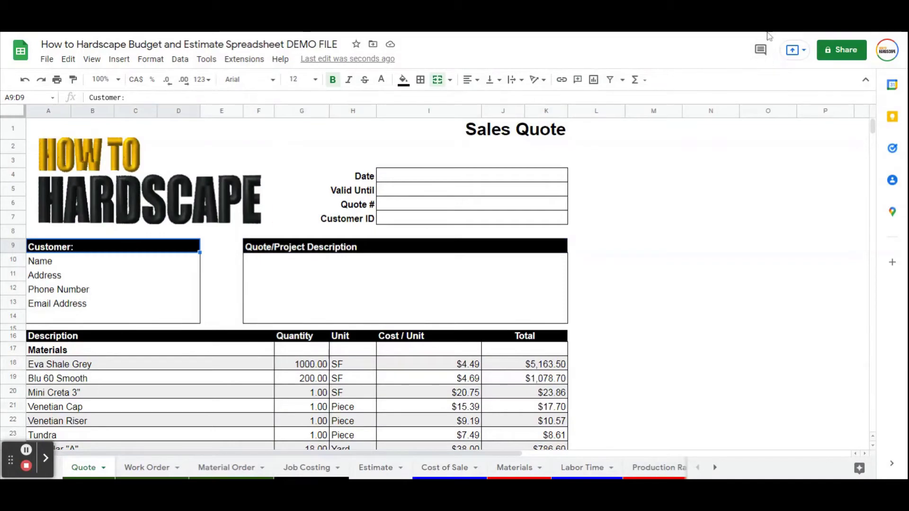
left_click(403, 79)
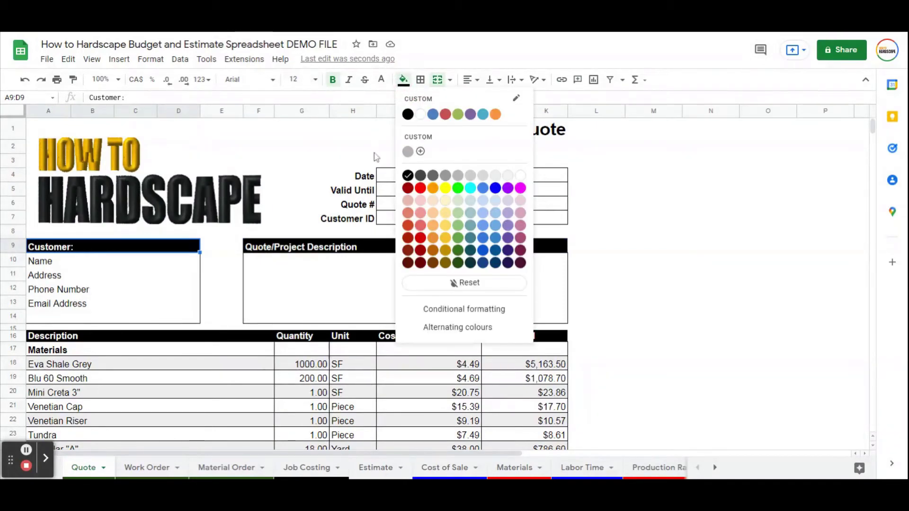
left_click(432, 188)
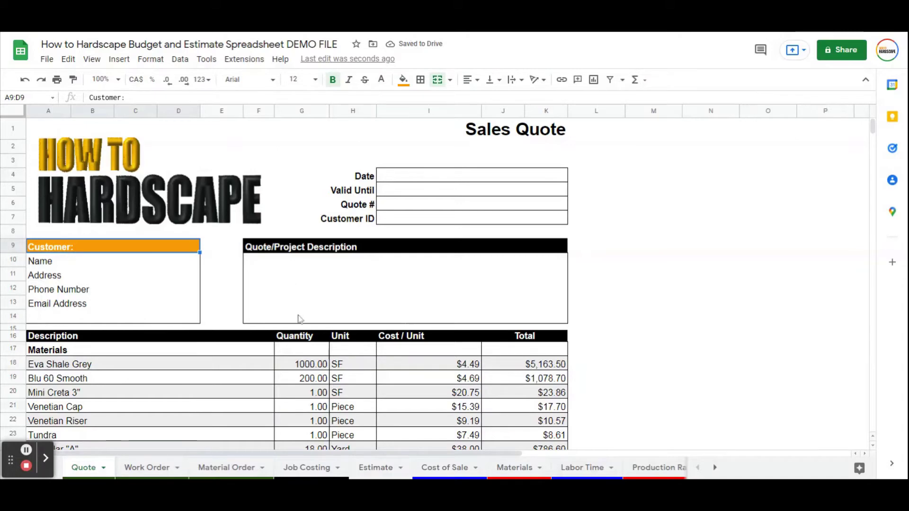
- Examine the quote's Materials table, including the description formula, quantities, units, cost per unit, totals and unused rows
scroll(298, 319, "down", 4)
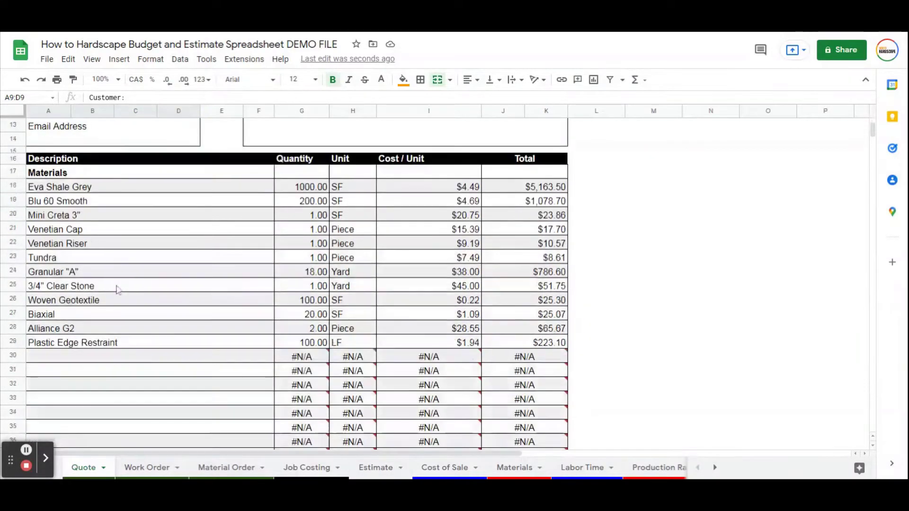
left_click(66, 189)
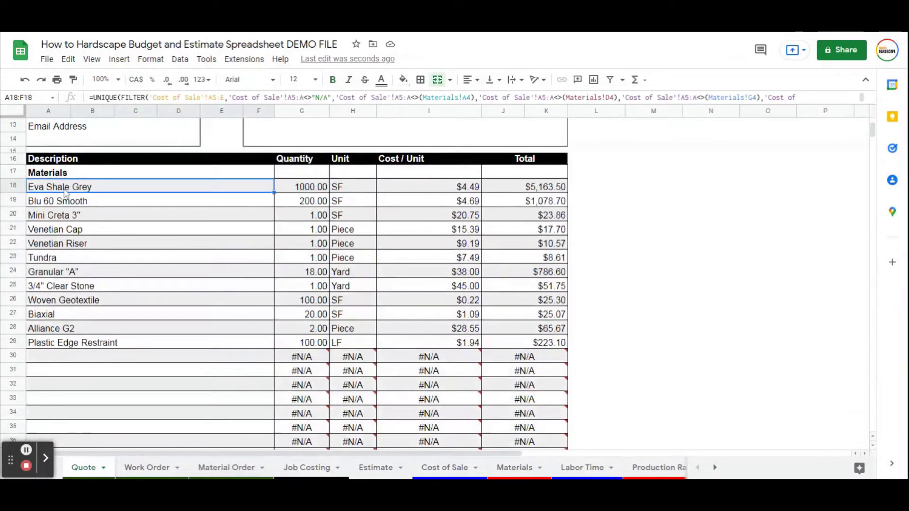
left_click(312, 178)
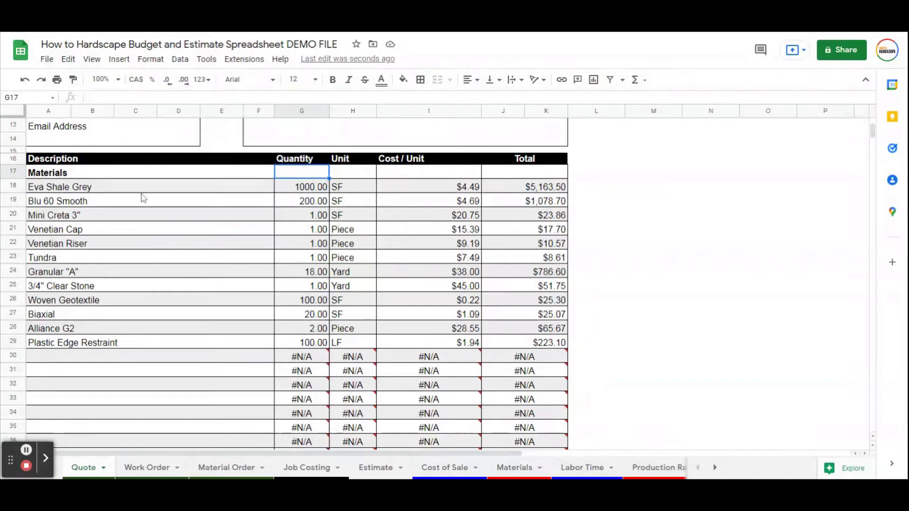
scroll(227, 258, "up", 5)
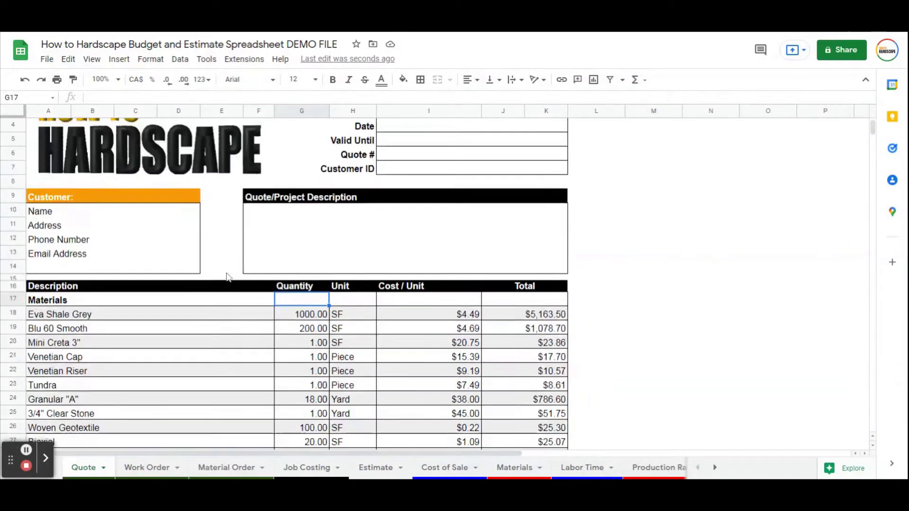
scroll(465, 171, "down", 5)
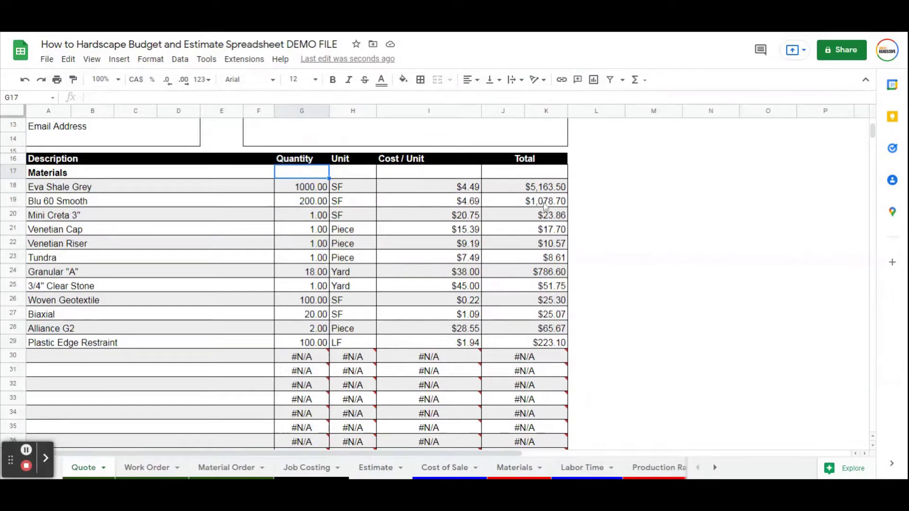
scroll(569, 247, "down", 2)
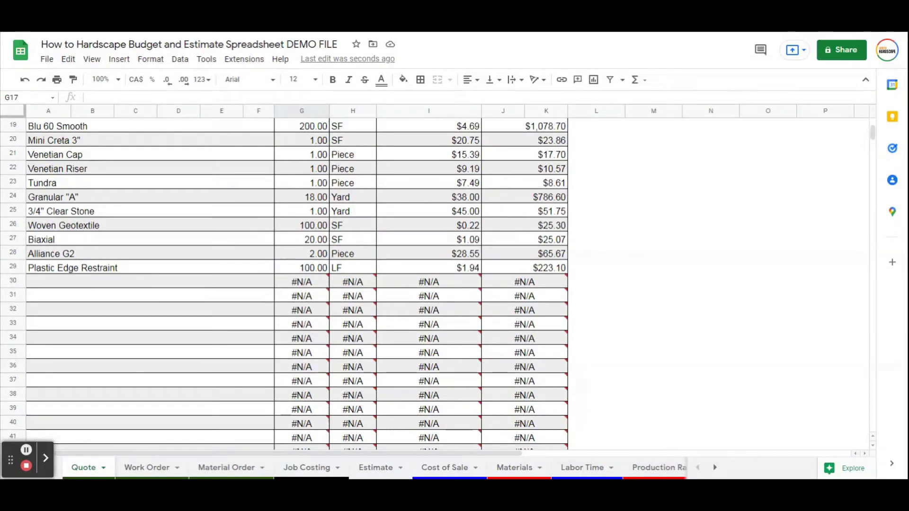
scroll(313, 315, "up", 2)
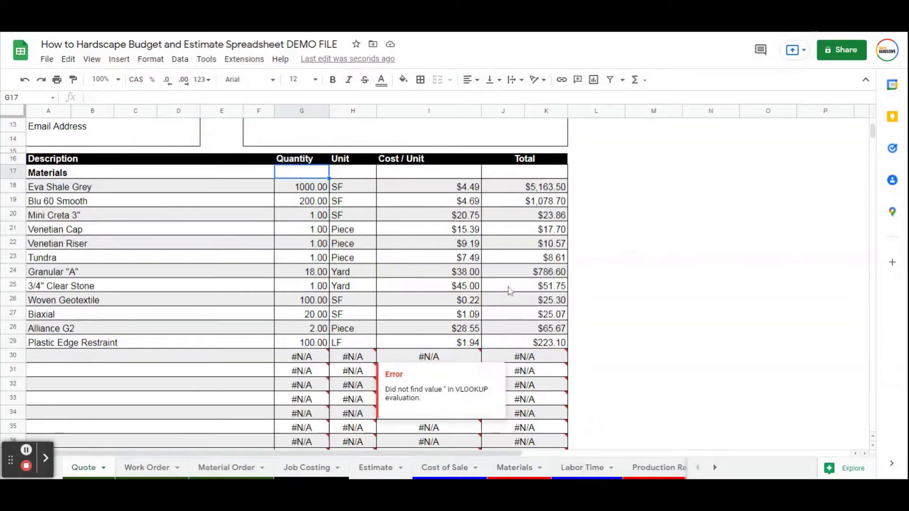
scroll(496, 252, "down", 1)
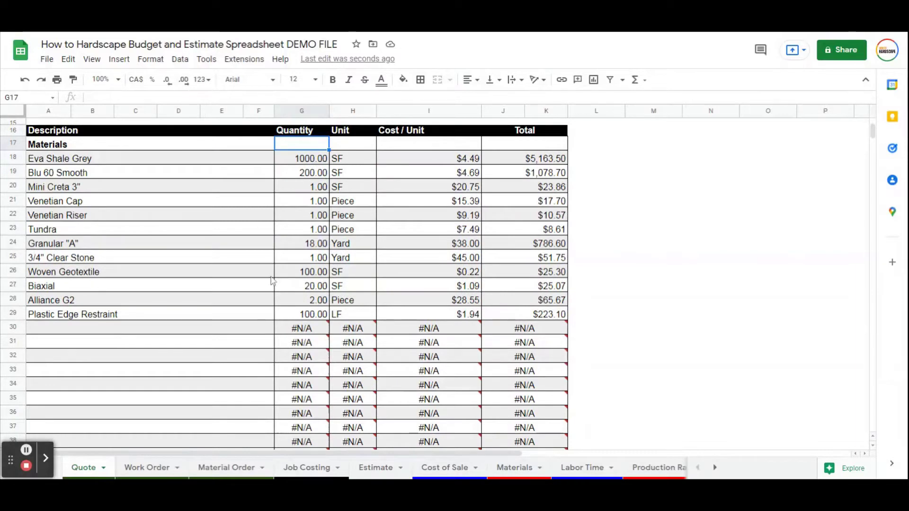
- Examine the end of the quote: the Labor / Overhead / Profit formula, subtotal, sales tax, total, signature fields and company contact lines
scroll(272, 280, "down", 9)
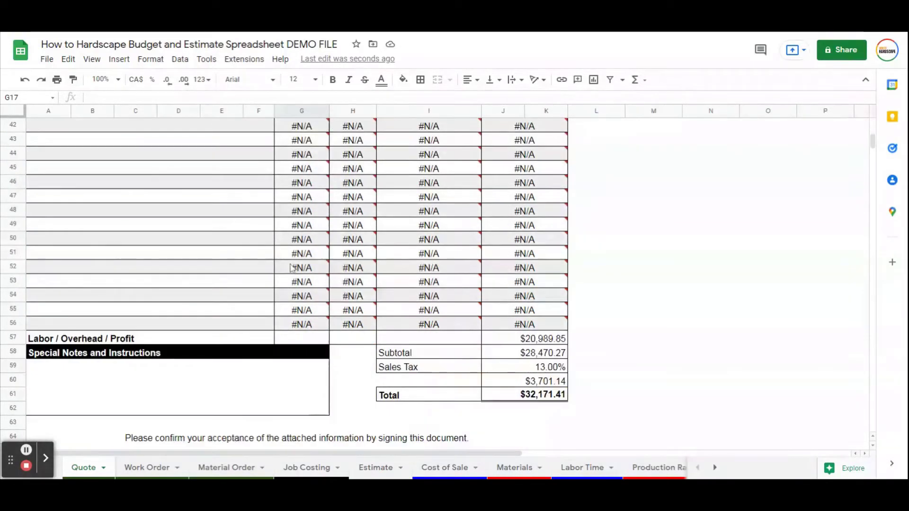
scroll(291, 268, "down", 2)
scroll(305, 240, "down", 2)
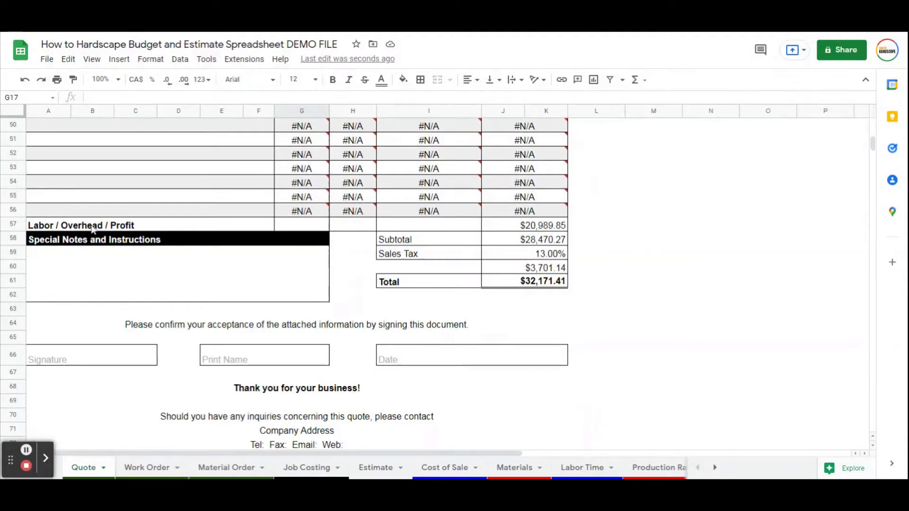
left_click(526, 227)
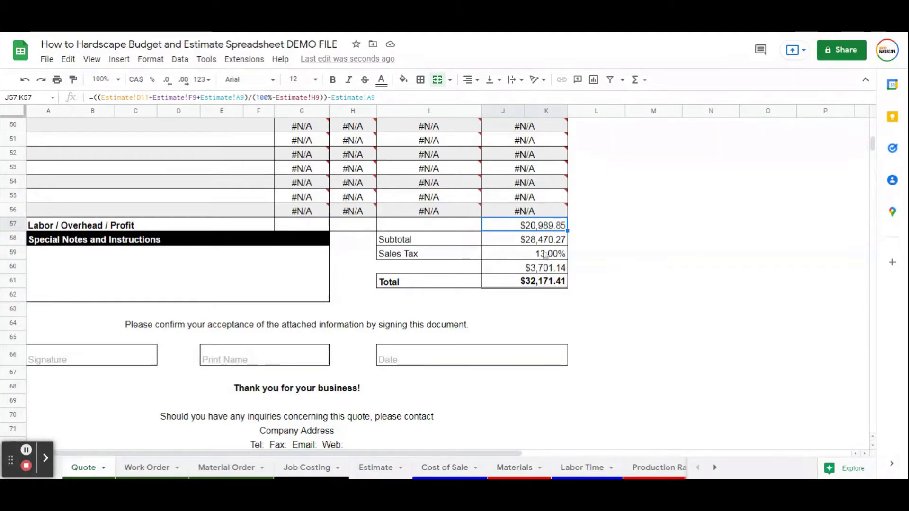
scroll(565, 377, "down", 2)
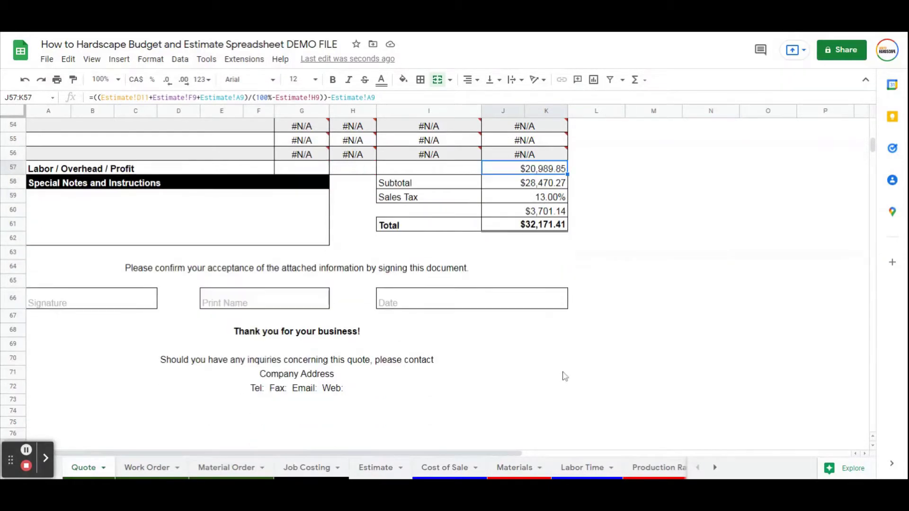
left_click(277, 393)
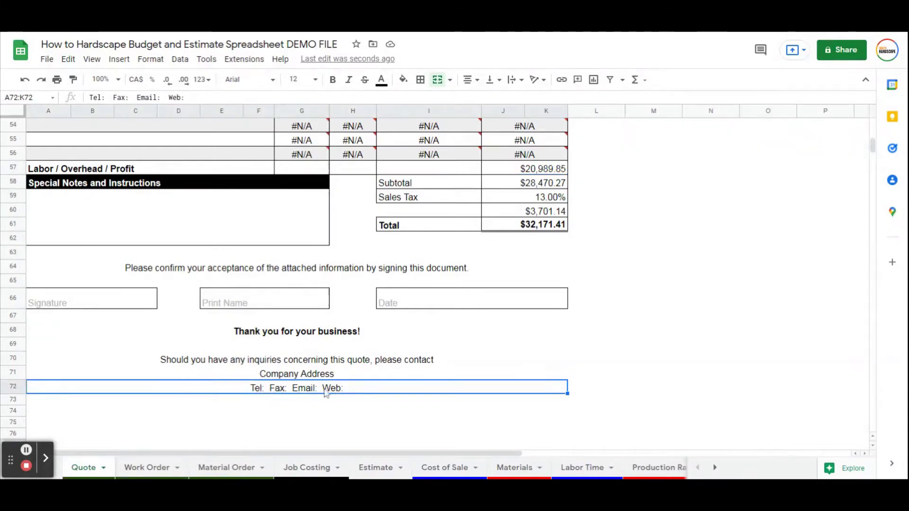
- Check the Company Address line at the end of the quote and return to the quote's header
left_click(319, 372)
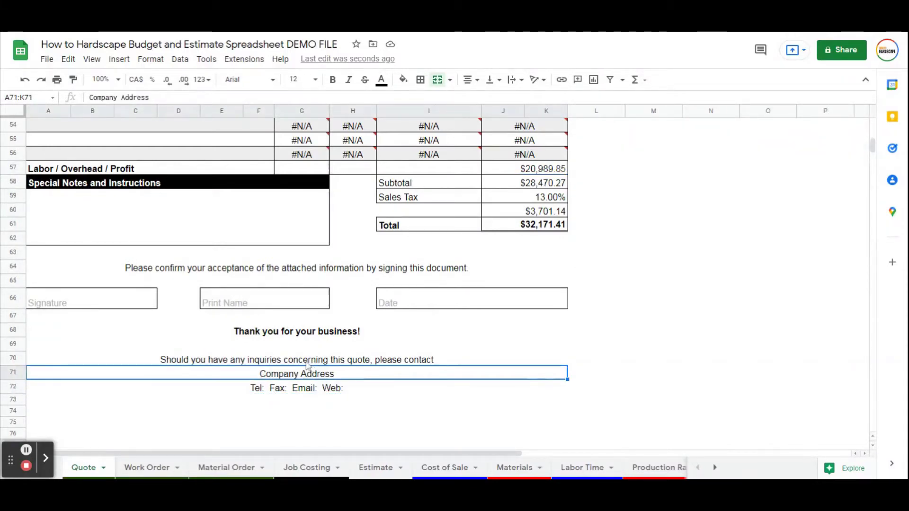
scroll(308, 365, "up", 8)
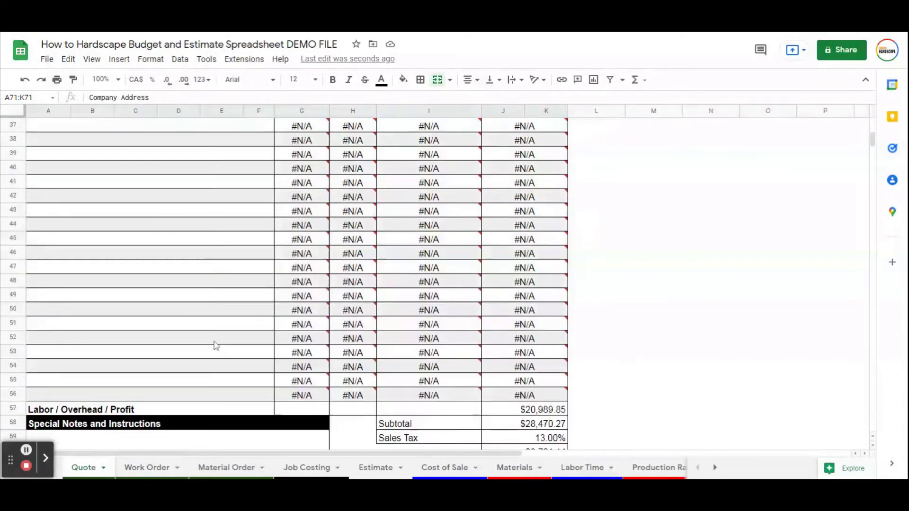
scroll(215, 346, "up", 12)
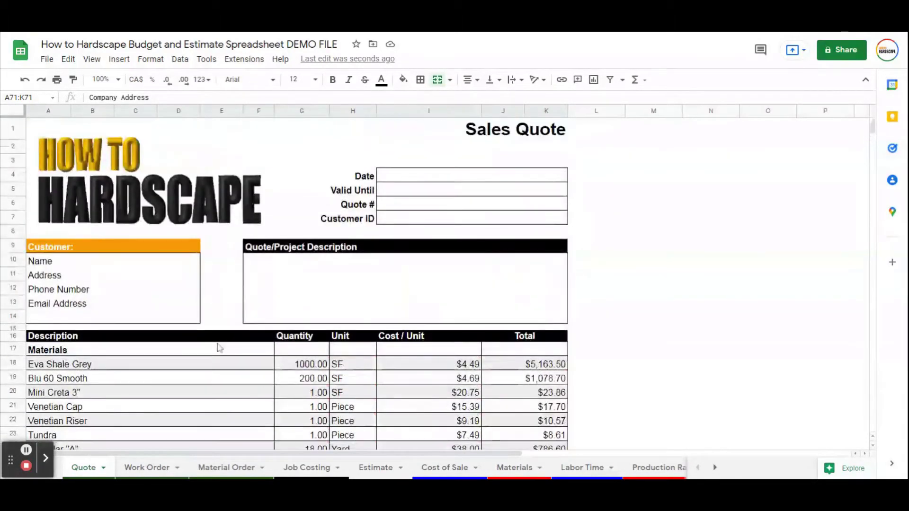
scroll(218, 341, "down", 9)
scroll(217, 336, "down", 5)
left_click_drag(11, 356, 12, 430)
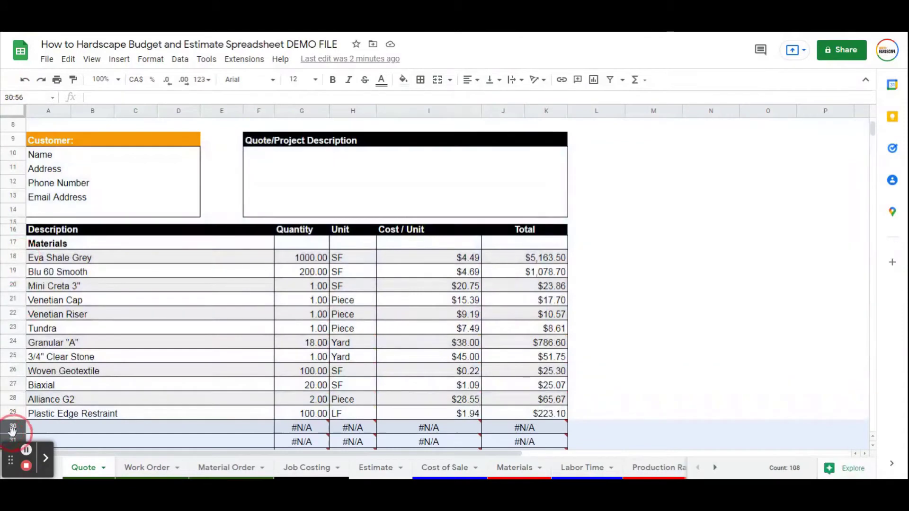
scroll(166, 381, "down", 2)
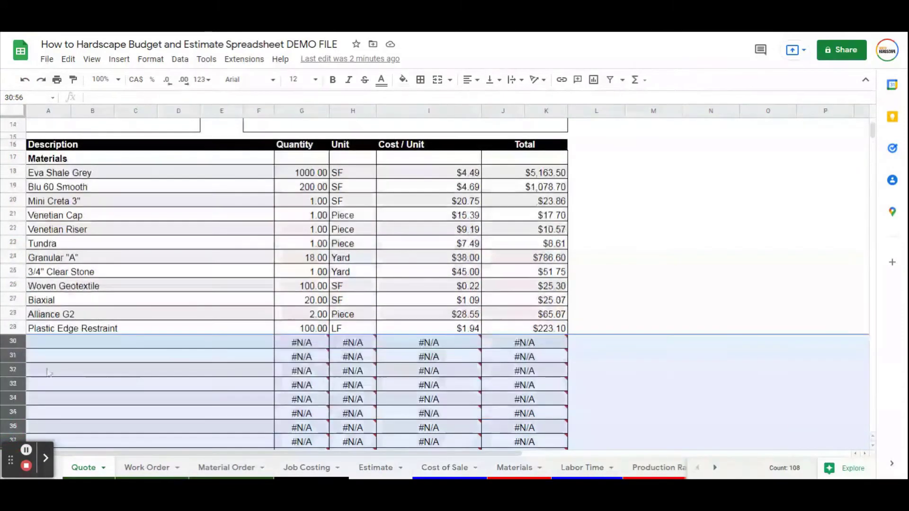
right_click(22, 345)
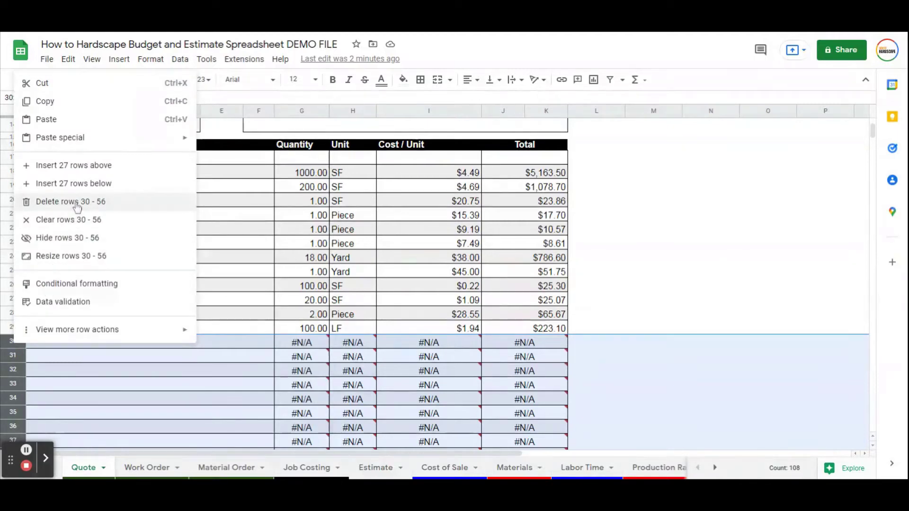
left_click(249, 330)
scroll(244, 394, "down", 12)
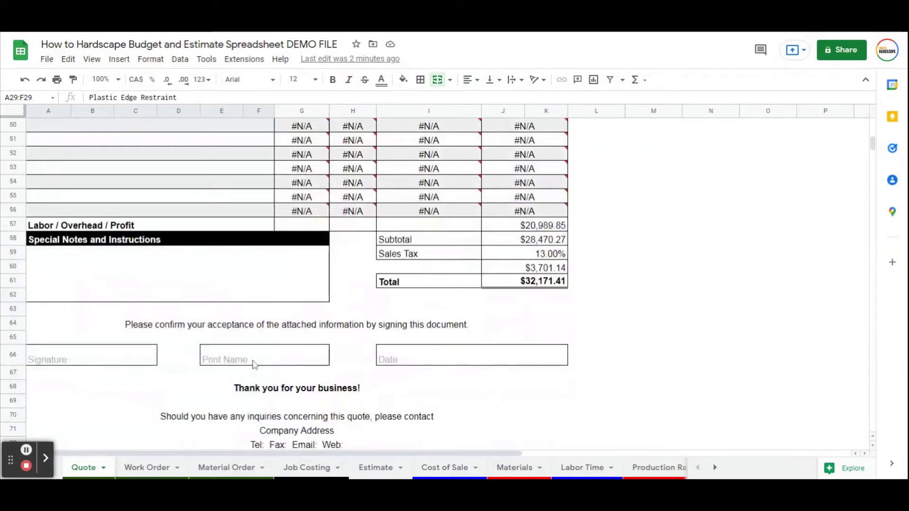
scroll(256, 366, "down", 2)
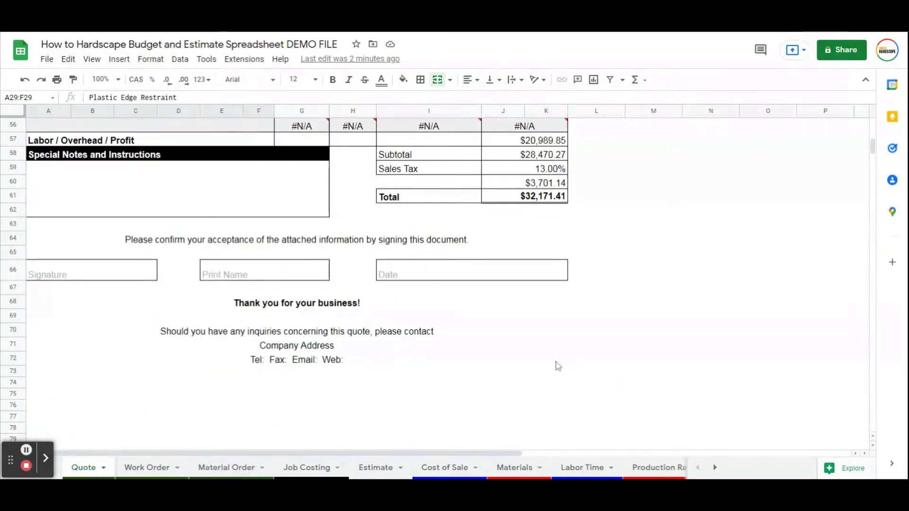
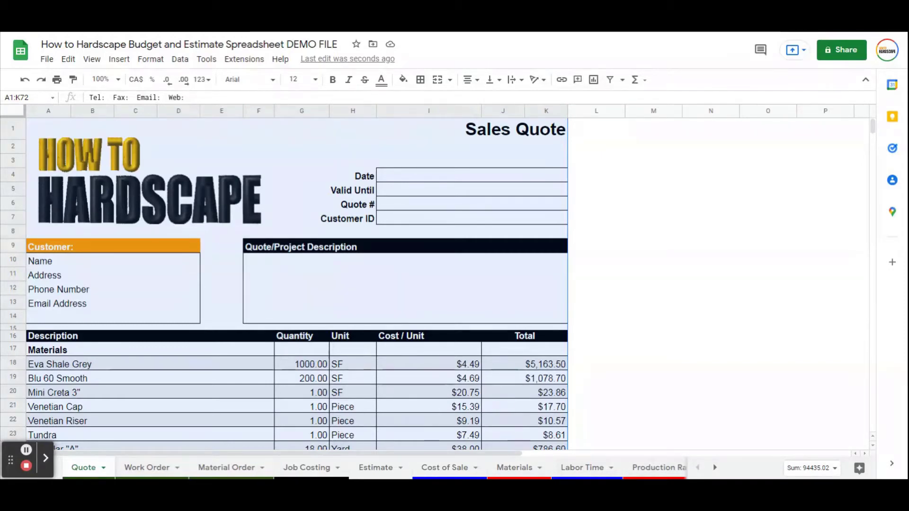
- Insert one row below row 56, the last materials row above Labor / Overhead / Profit in the quote
left_click(175, 148)
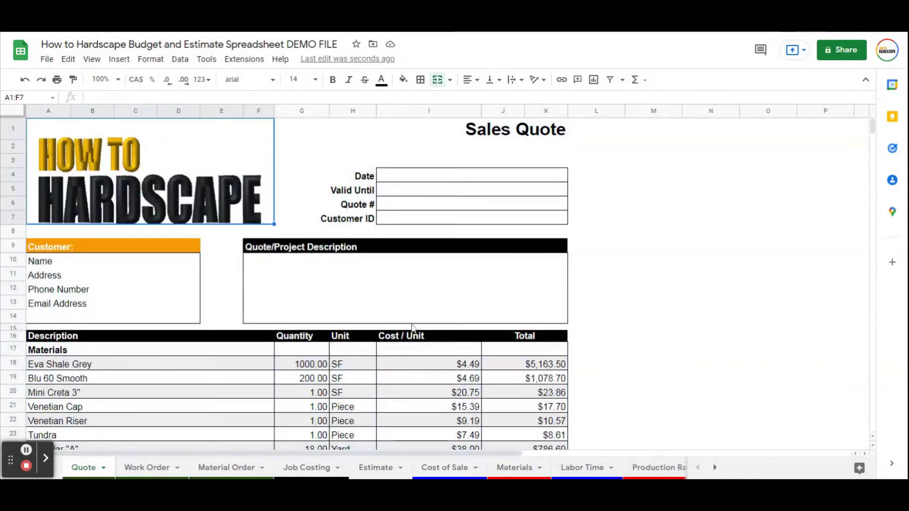
scroll(415, 326, "down", 9)
scroll(415, 308, "down", 4)
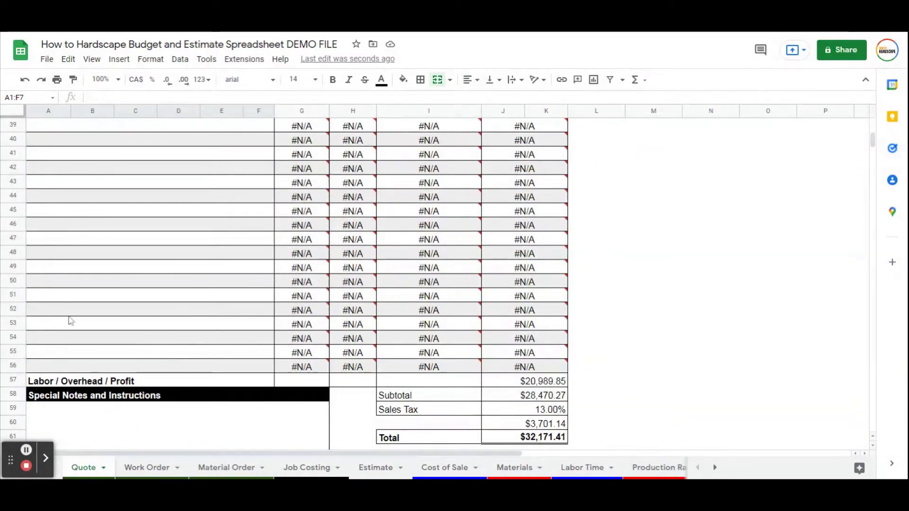
scroll(5, 358, "down", 2)
left_click(13, 296)
right_click(13, 297)
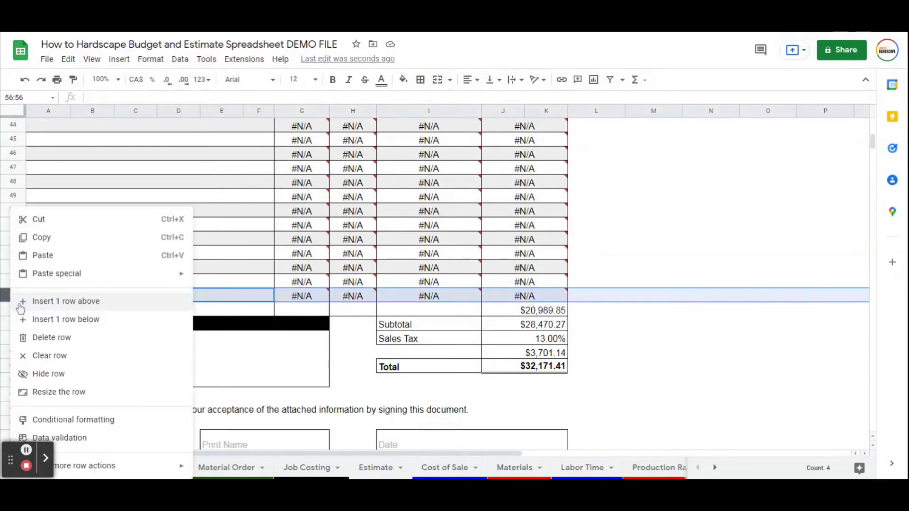
left_click(48, 319)
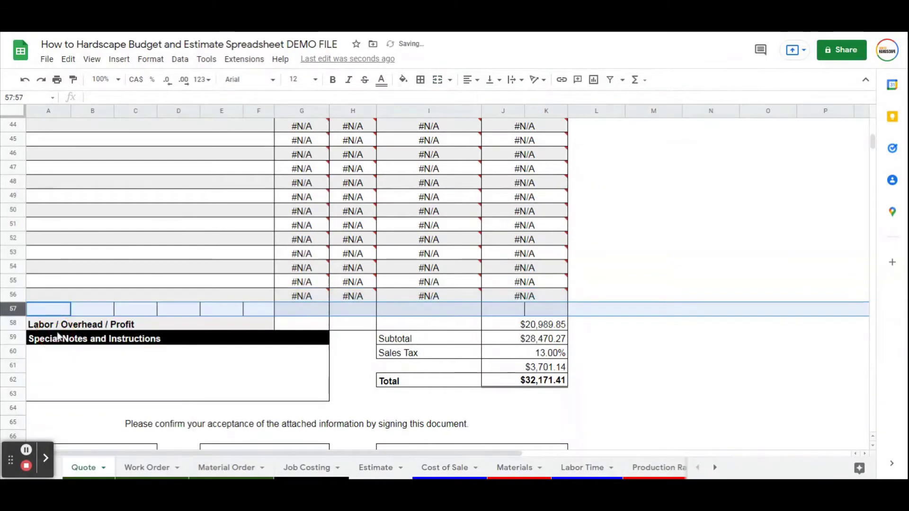
- Extend the merged description cell and the Quantity and Unit formulas from row 56 down into row 57
left_click(121, 295)
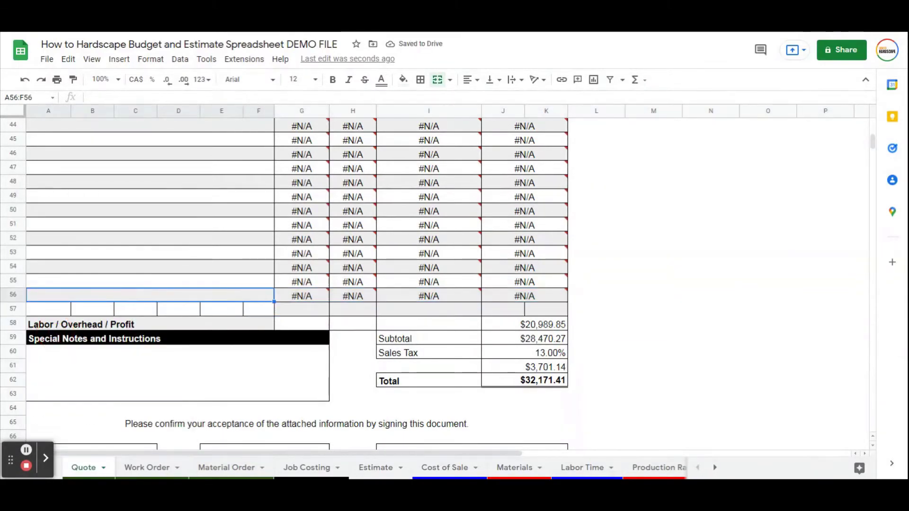
left_click_drag(274, 301, 274, 314)
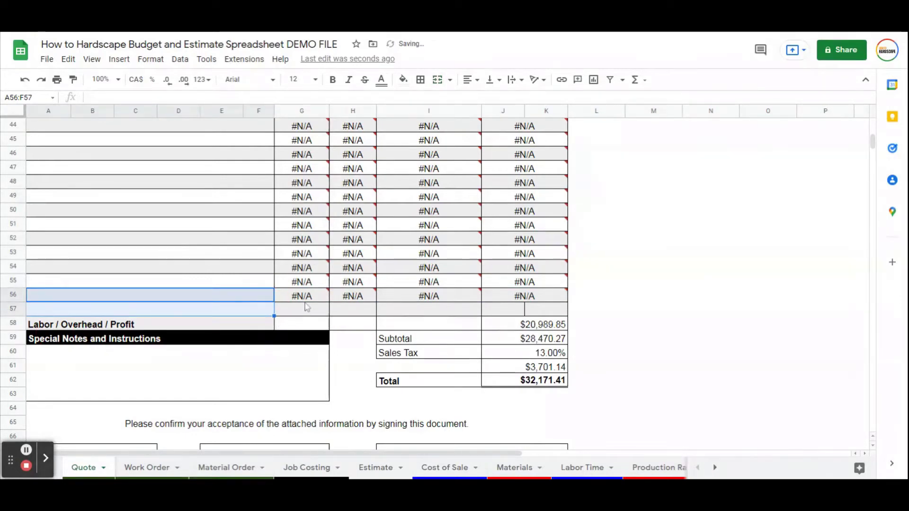
left_click(305, 297)
left_click_drag(329, 303, 375, 317)
left_click(354, 299)
- Fill the Cost / Unit and Total formulas from row 56 down into row 57
left_click(421, 297)
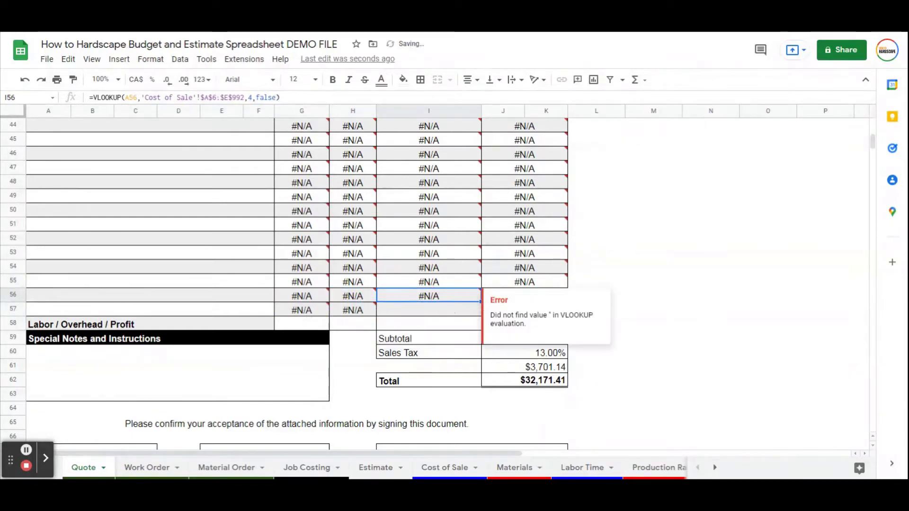
left_click(480, 308)
left_click(476, 297)
left_click_drag(481, 302, 445, 310)
left_click(530, 297)
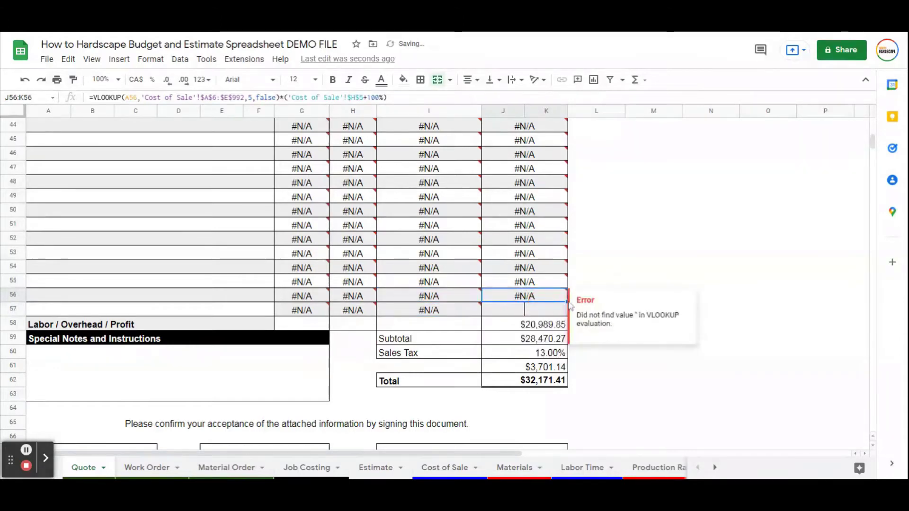
left_click_drag(568, 301, 567, 316)
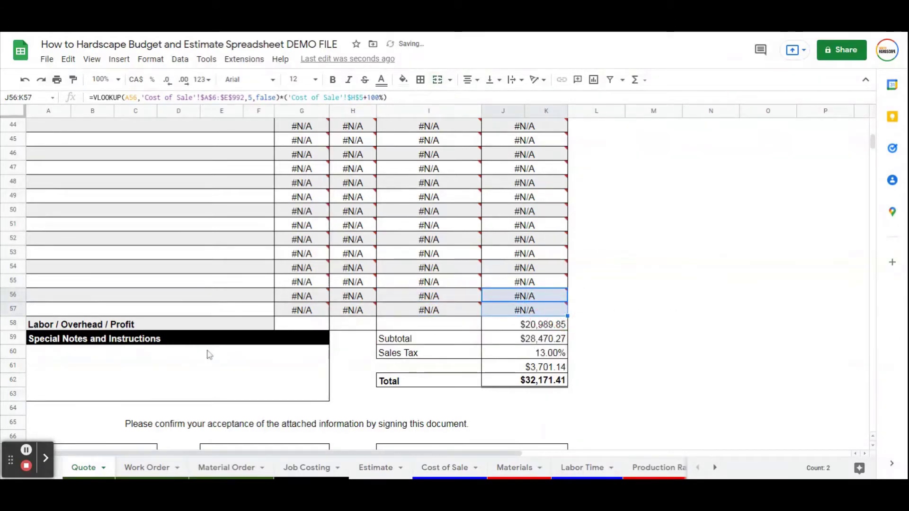
- Insert two more rows below row 57 of the quote's materials table
right_click(13, 310)
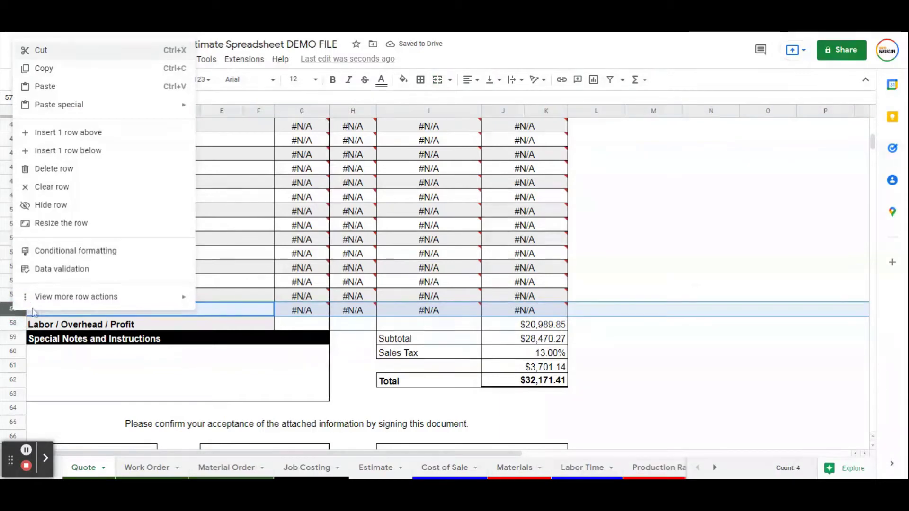
left_click(95, 152)
right_click(13, 323)
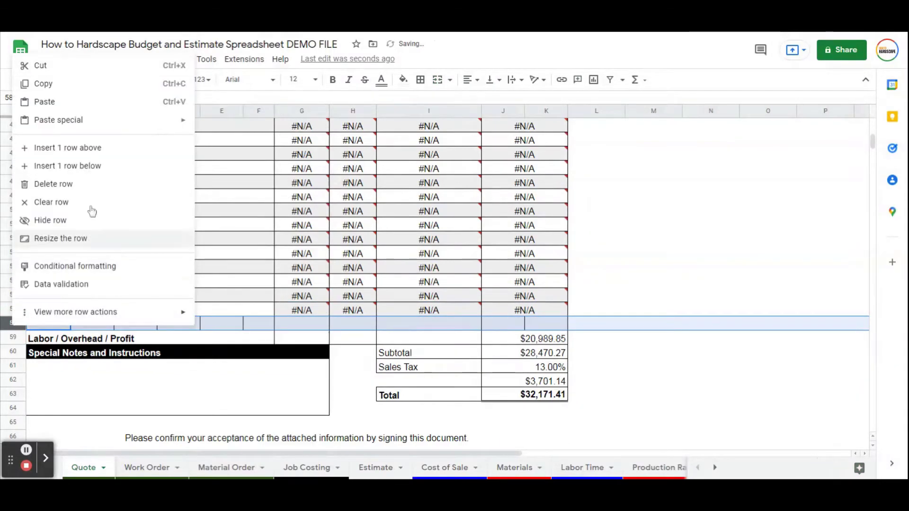
left_click(95, 166)
- Extend the merged description cell and the Quantity formula from row 57 down through row 59, and return to the quote's header
left_click(271, 311)
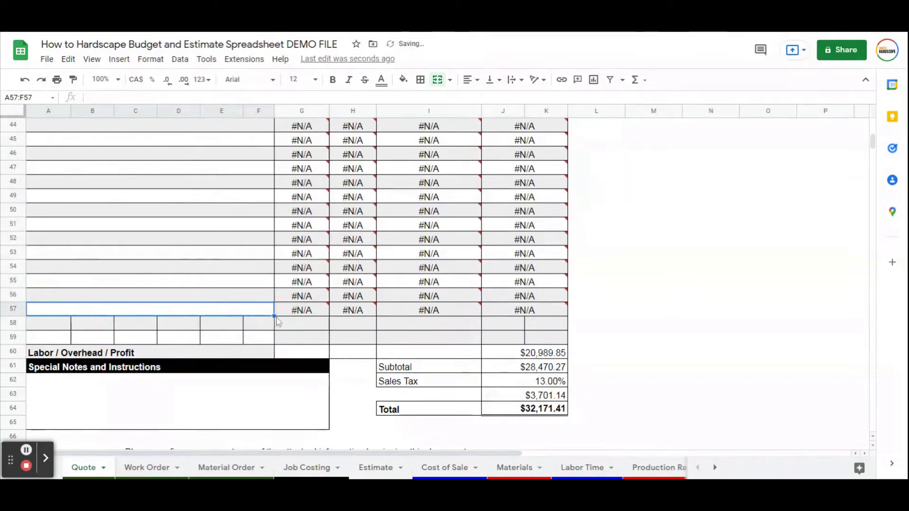
left_click_drag(275, 316, 265, 344)
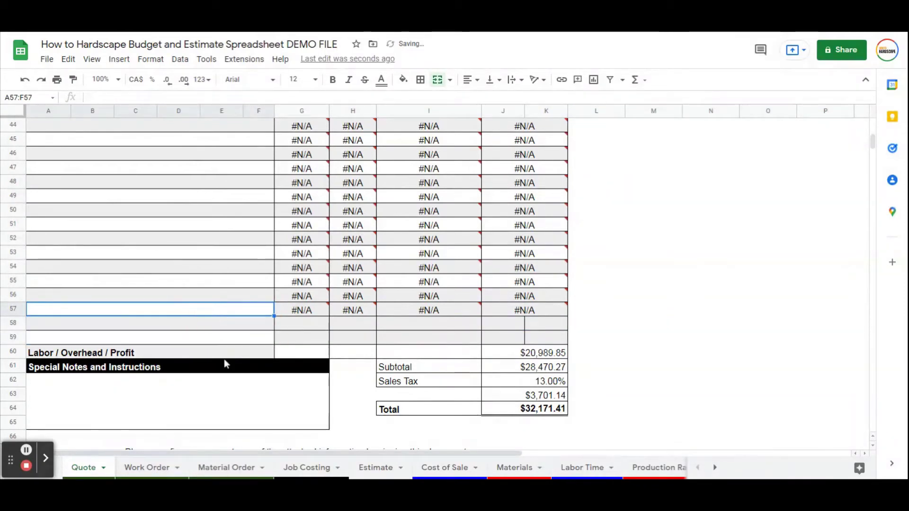
left_click(312, 318)
left_click_drag(328, 316, 326, 339)
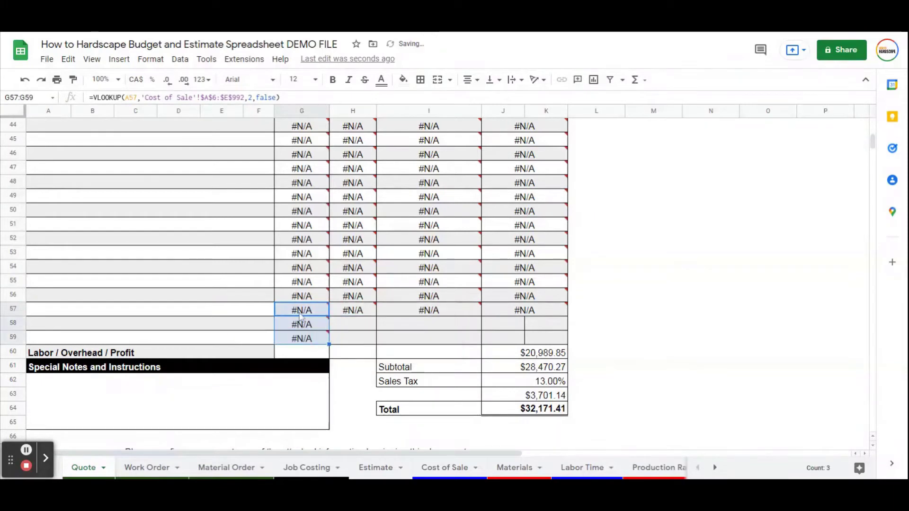
left_click(300, 314)
scroll(202, 356, "up", 15)
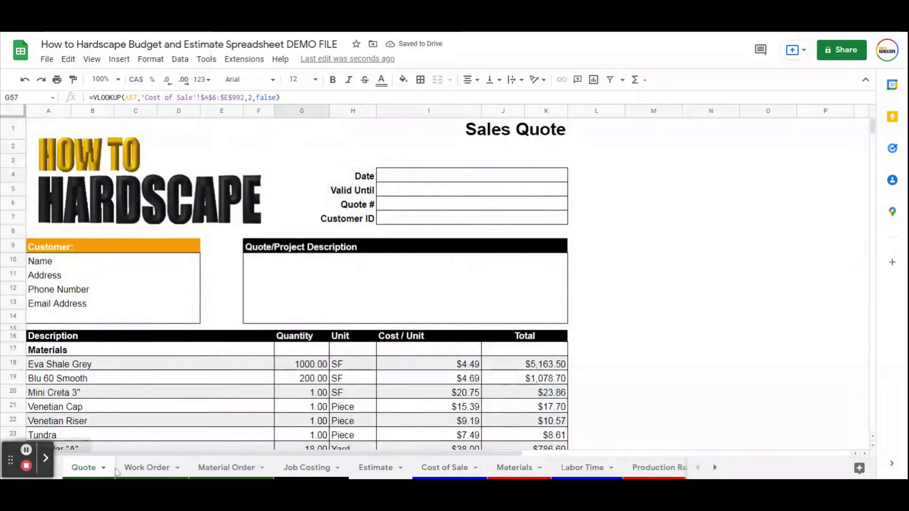
- Open the Work Order sheet and examine its Estimated Time formula, estimated materials and Quantity Used column
left_click(156, 469)
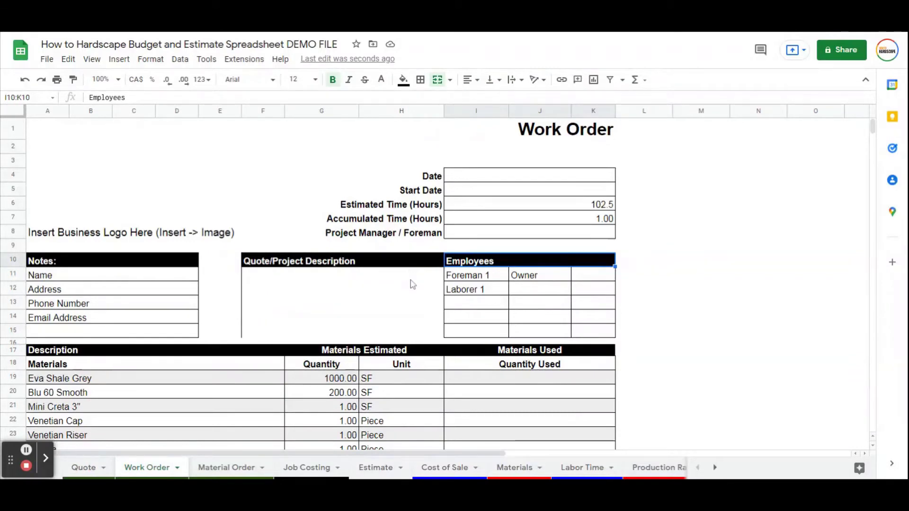
left_click(508, 205)
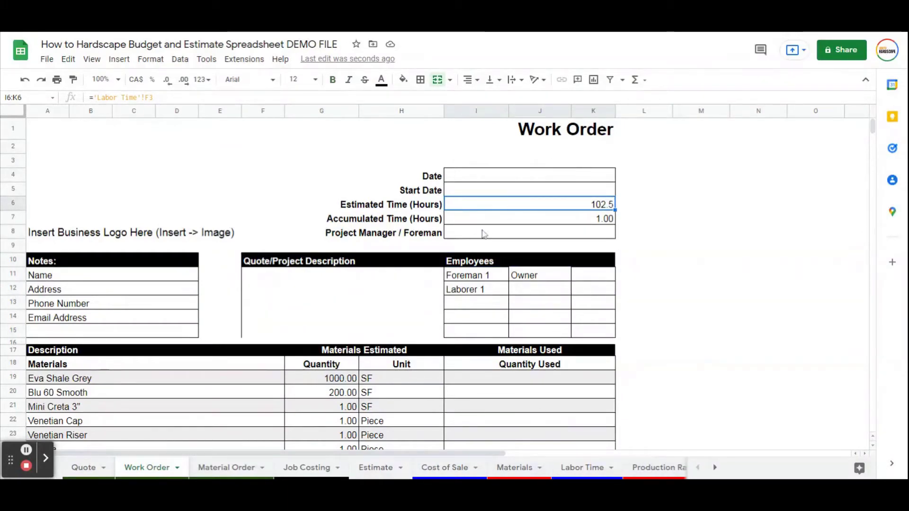
scroll(303, 284, "down", 5)
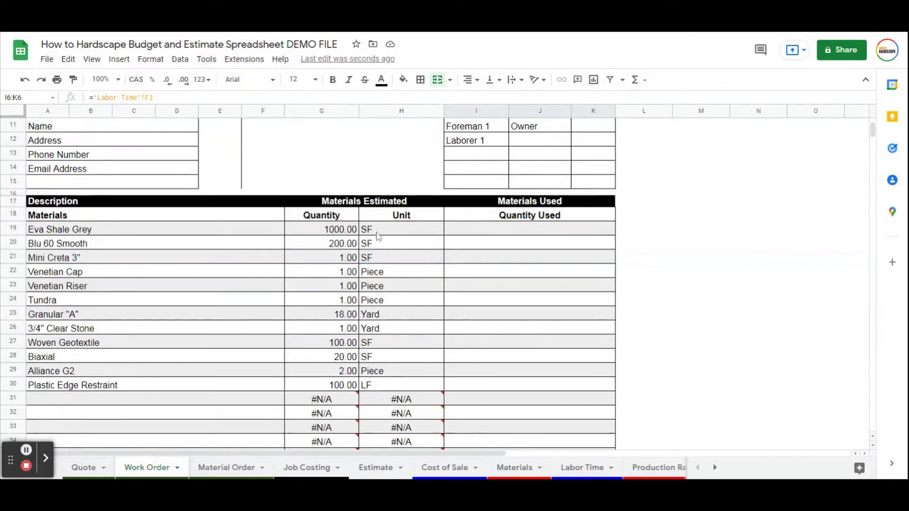
left_click(516, 237)
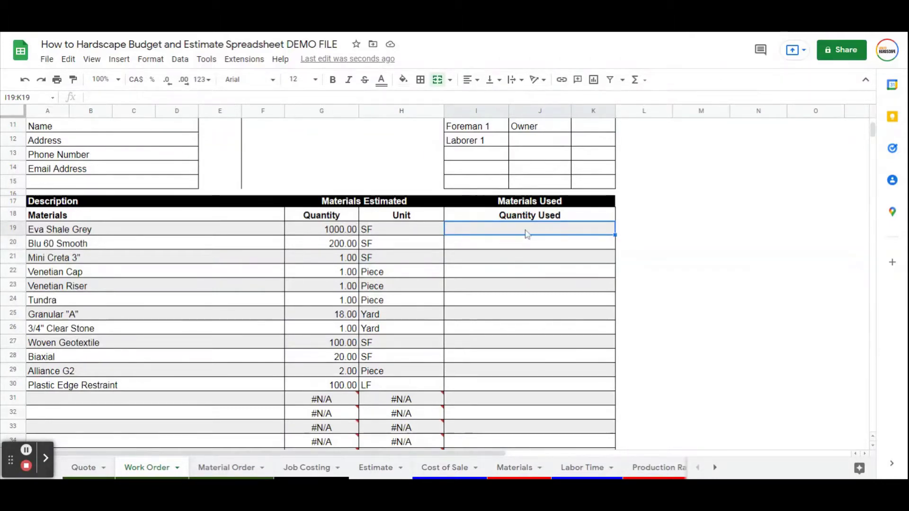
scroll(476, 339, "up", 5)
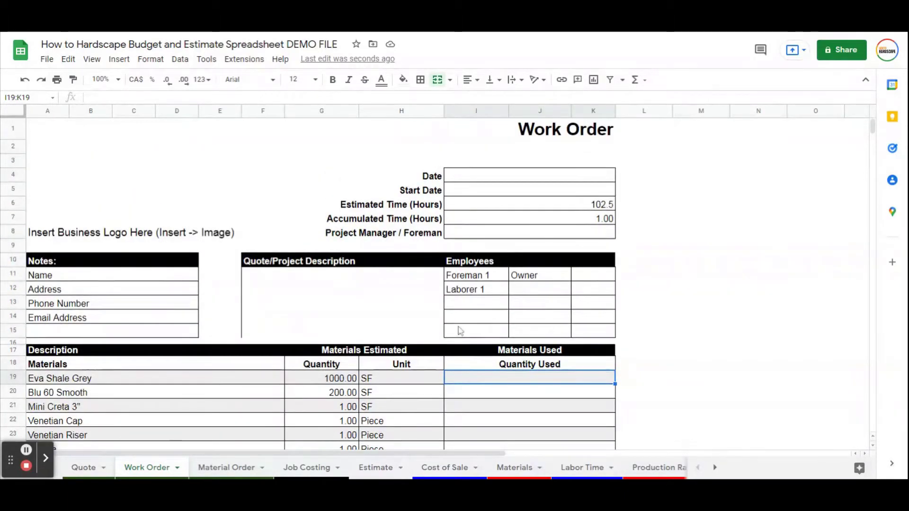
- Examine the work order's Employees formula, its source among the workbook's sheets, the Estimated Time formula and the unused material rows
scroll(456, 330, "down", 2)
left_click(472, 202)
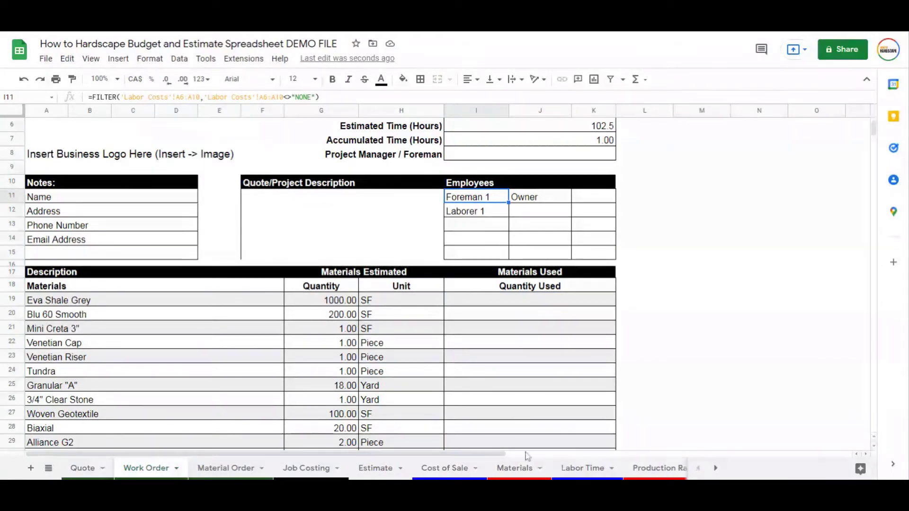
left_click(715, 468)
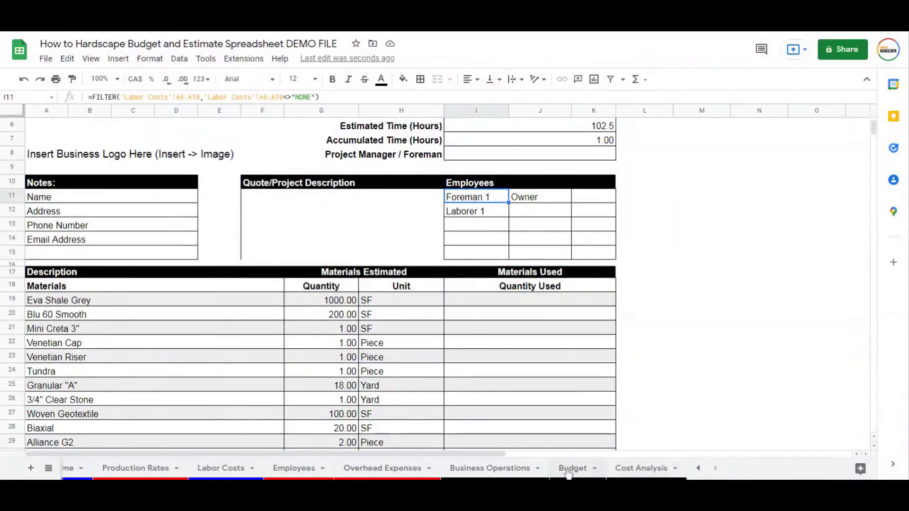
left_click(698, 469)
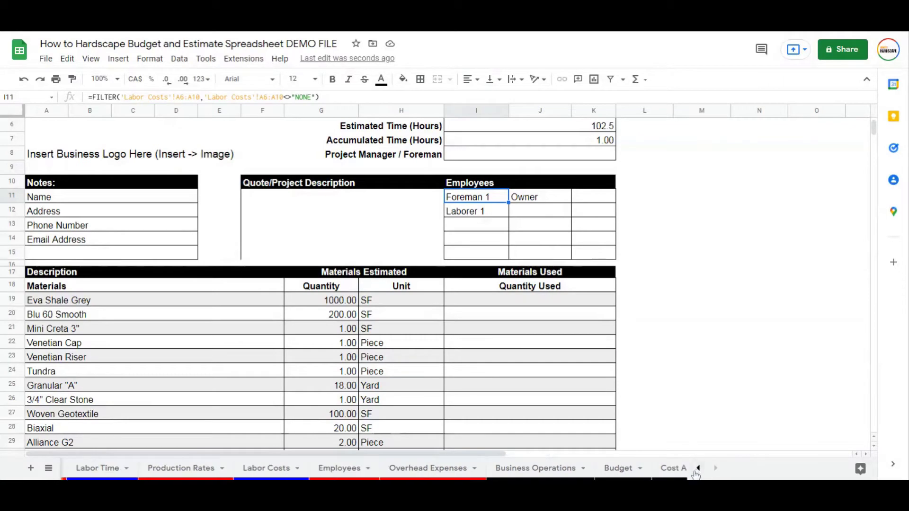
left_click(698, 468)
scroll(497, 214, "up", 3)
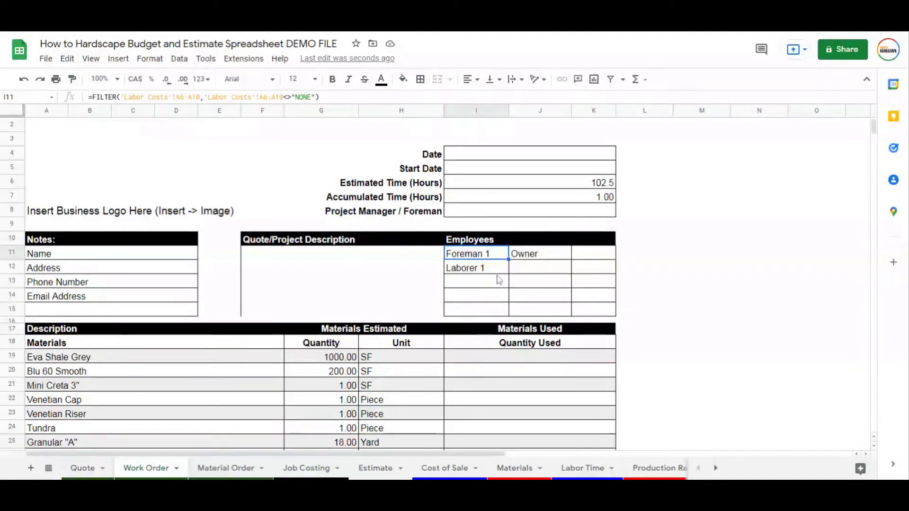
left_click(528, 186)
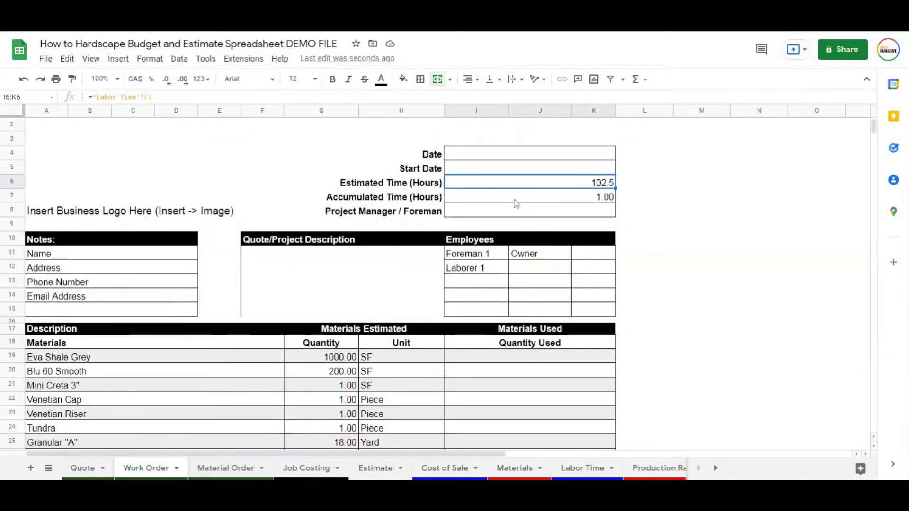
scroll(239, 346, "down", 15)
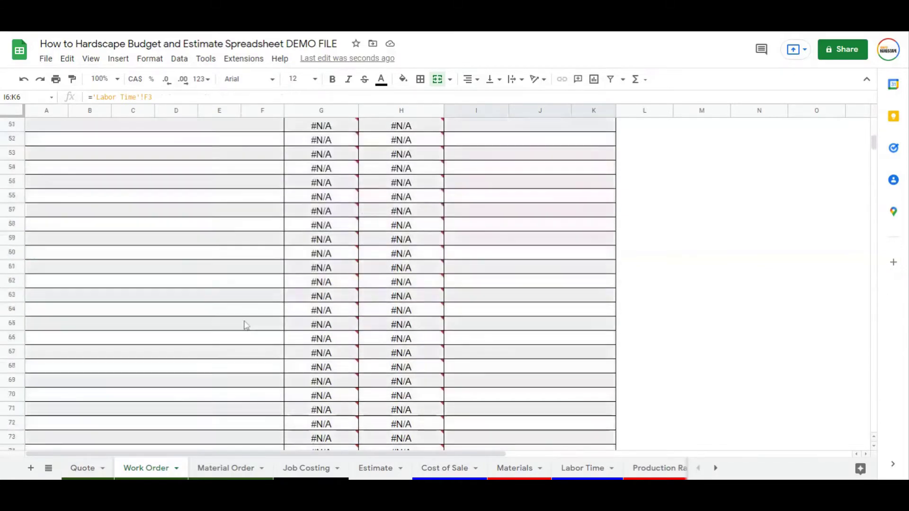
- Examine the work order's Production Rates section, including the Excavation 1 row's Unit, Hours and Time formulas
scroll(245, 326, "down", 10)
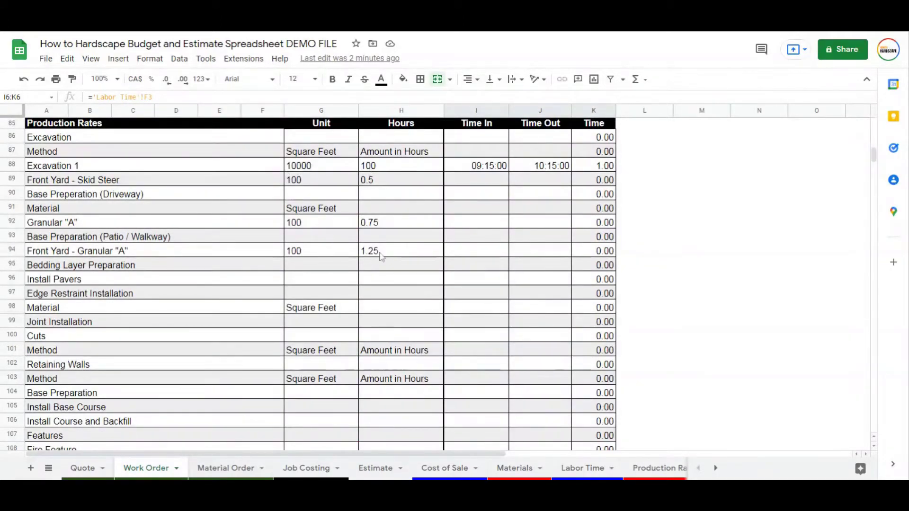
scroll(391, 215, "up", 1)
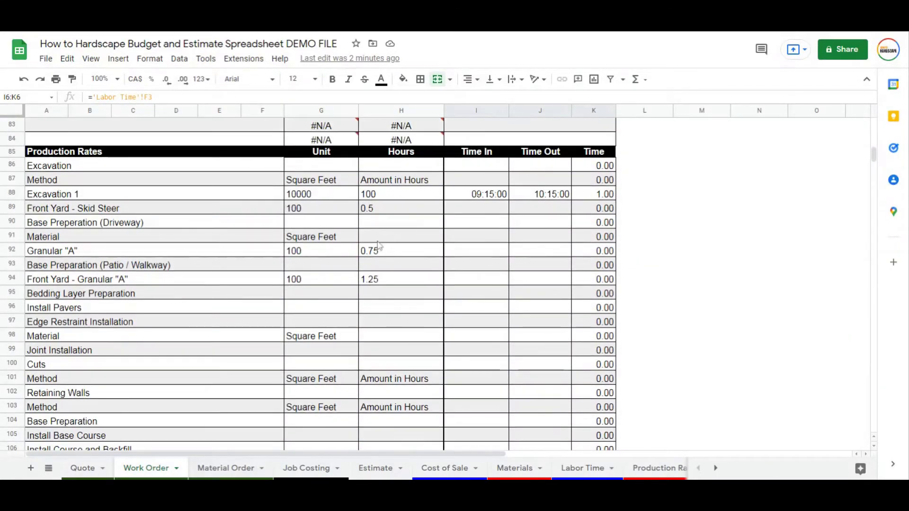
left_click(326, 198)
left_click(377, 196)
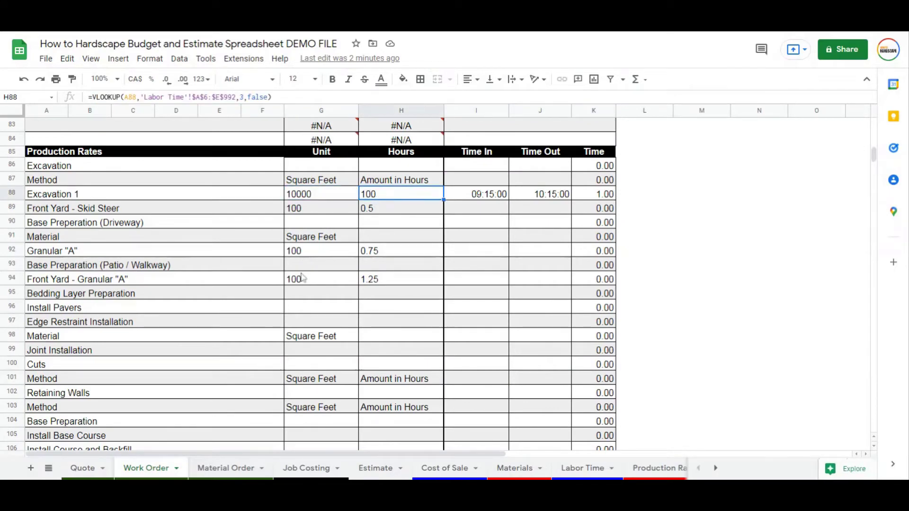
left_click(97, 198)
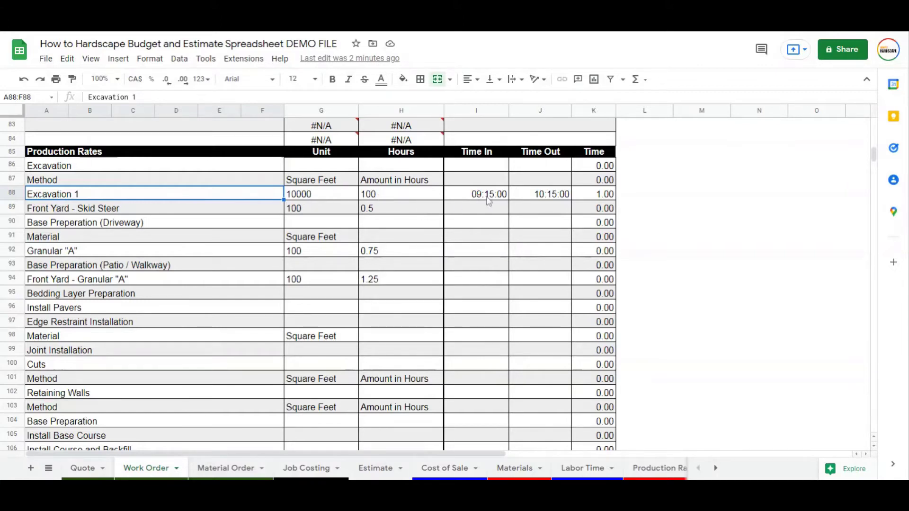
left_click(609, 199)
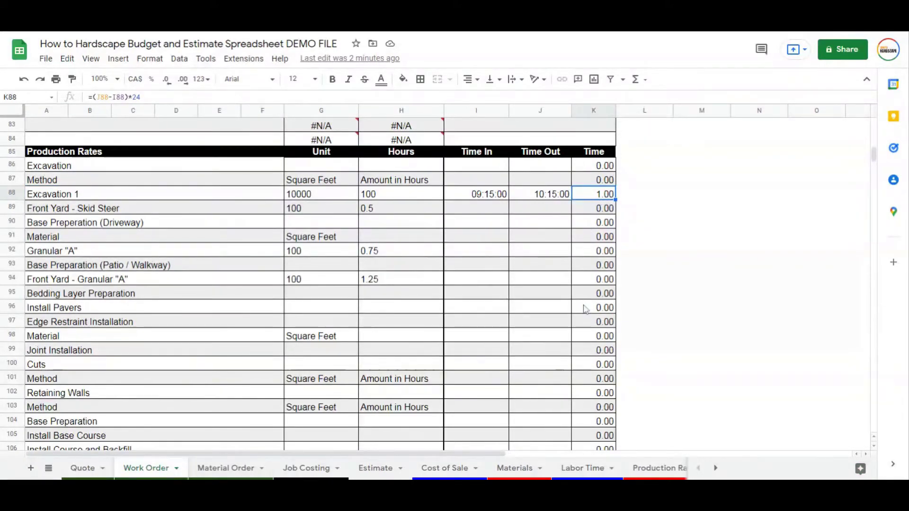
- Enter 10 as the Time for Front Yard - Skid Steer and check the Accumulated Time formula in the work order header
left_click(601, 210)
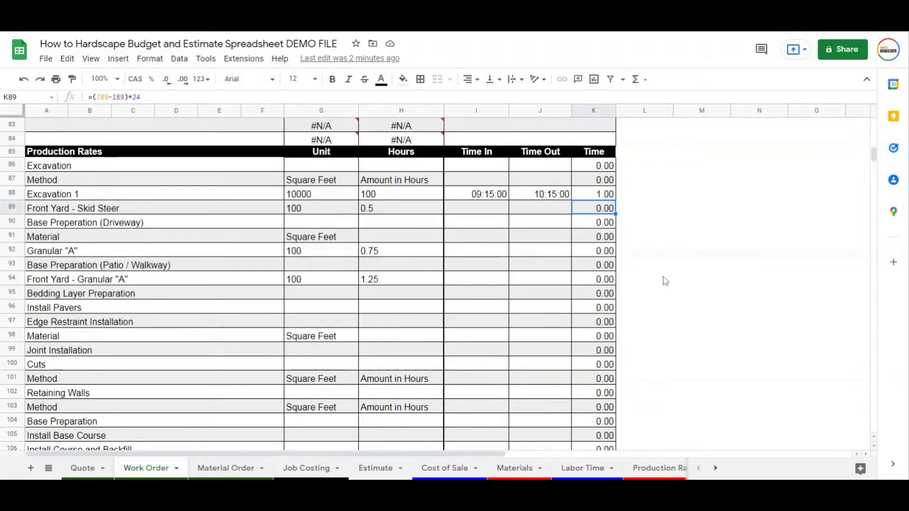
type("10")
key("Return")
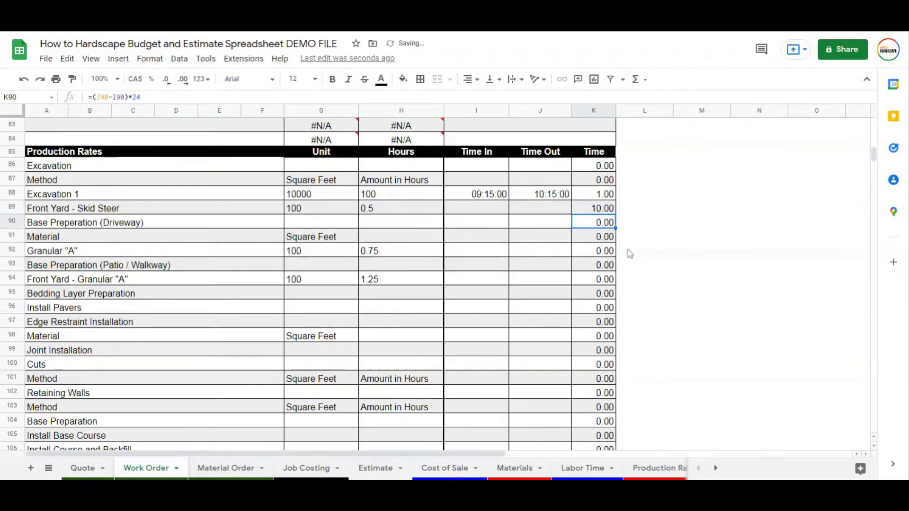
scroll(591, 281, "up", 10)
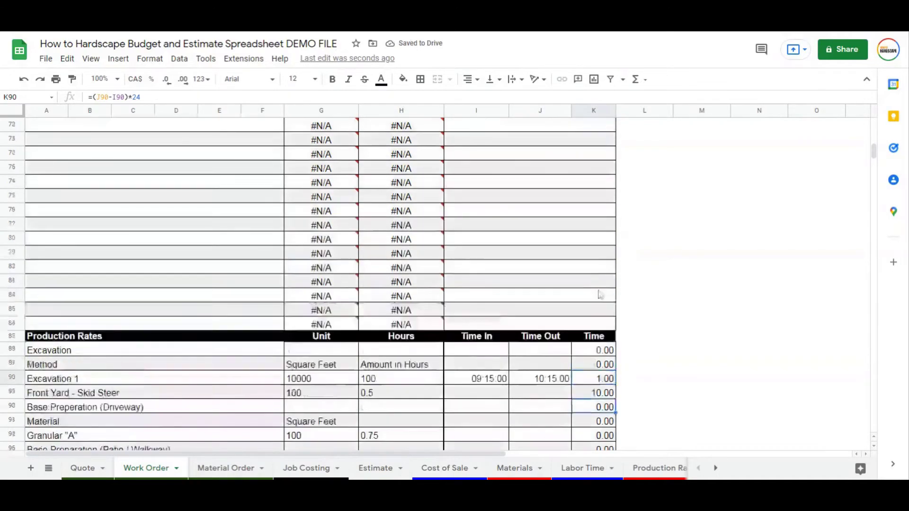
scroll(601, 316, "up", 18)
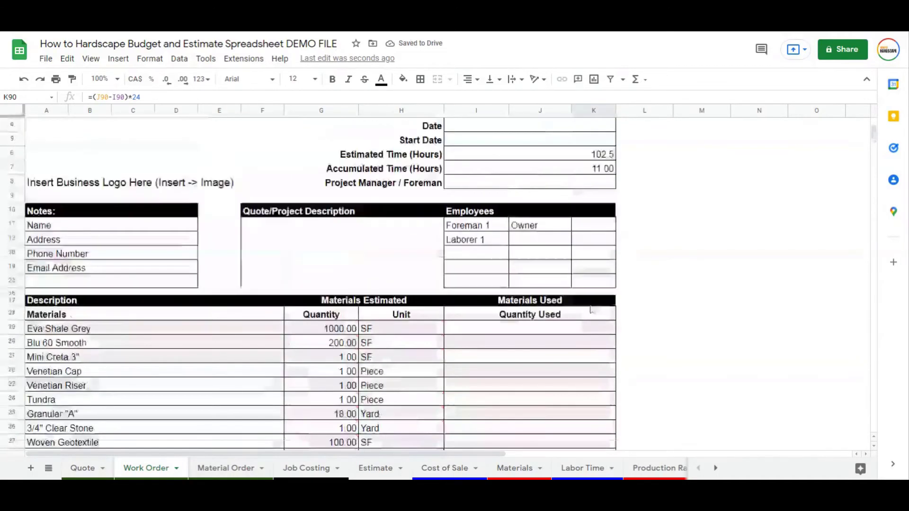
left_click(592, 219)
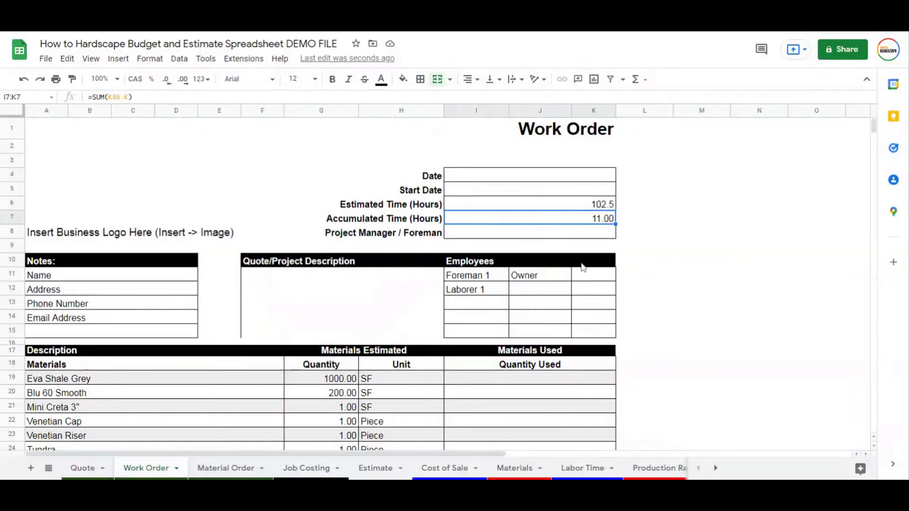
- Undo the manual Time entry in the Front Yard - Skid Steer row
scroll(583, 311, "down", 15)
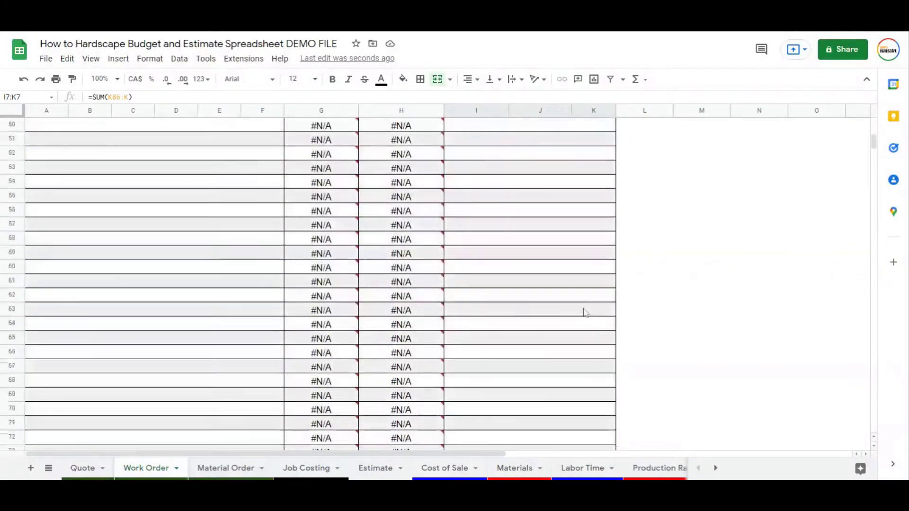
scroll(585, 313, "down", 10)
left_click(595, 250)
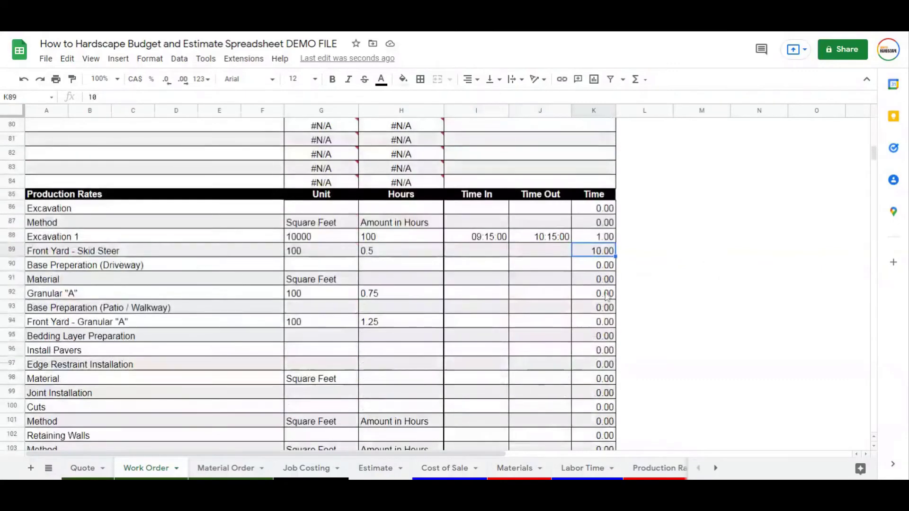
key("ctrl+z")
- Examine the Time formula for Excavation 1 and the Accumulated Time formula in the work order header
left_click(606, 241)
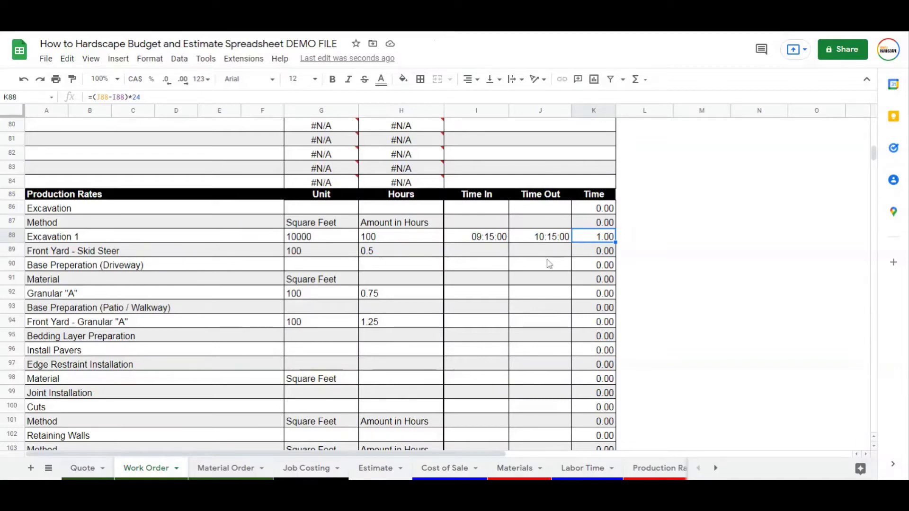
scroll(559, 291, "up", 5)
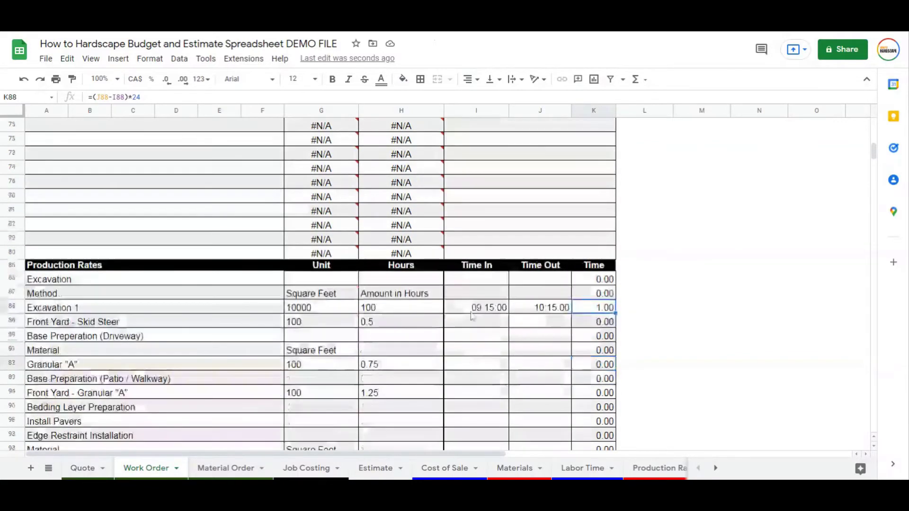
scroll(488, 311, "down", 2)
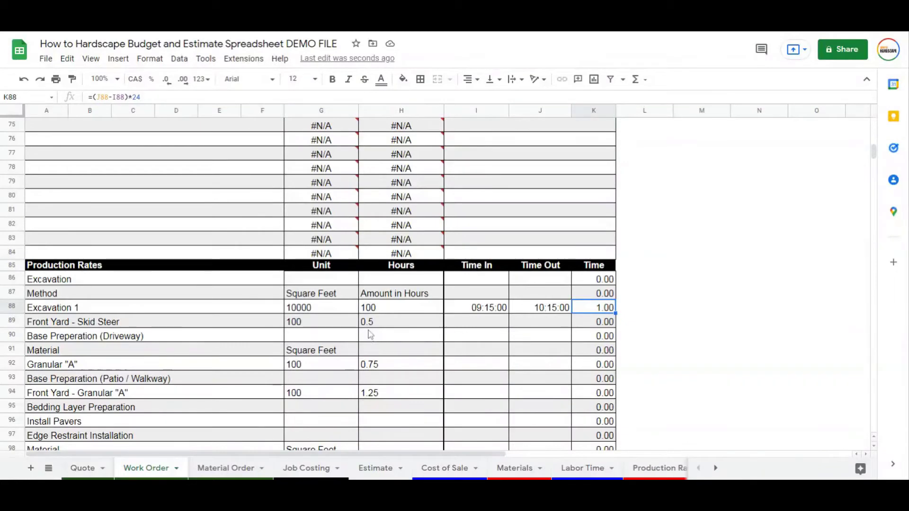
scroll(373, 334, "up", 4)
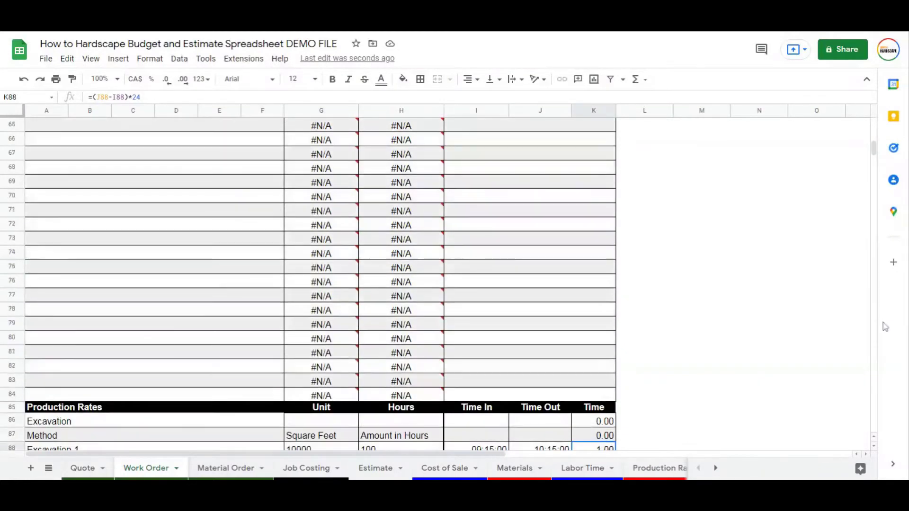
left_click_drag(869, 154, 870, 124)
left_click(597, 219)
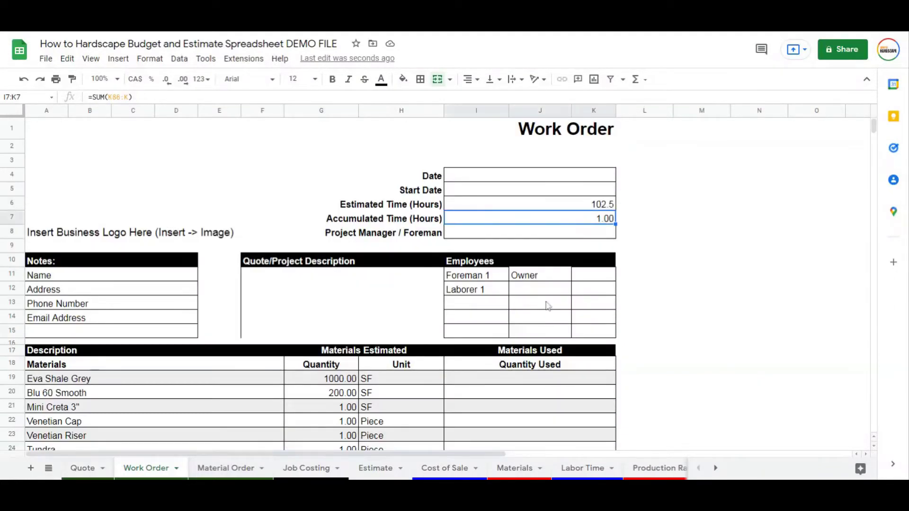
scroll(456, 381, "down", 4)
scroll(450, 391, "up", 4)
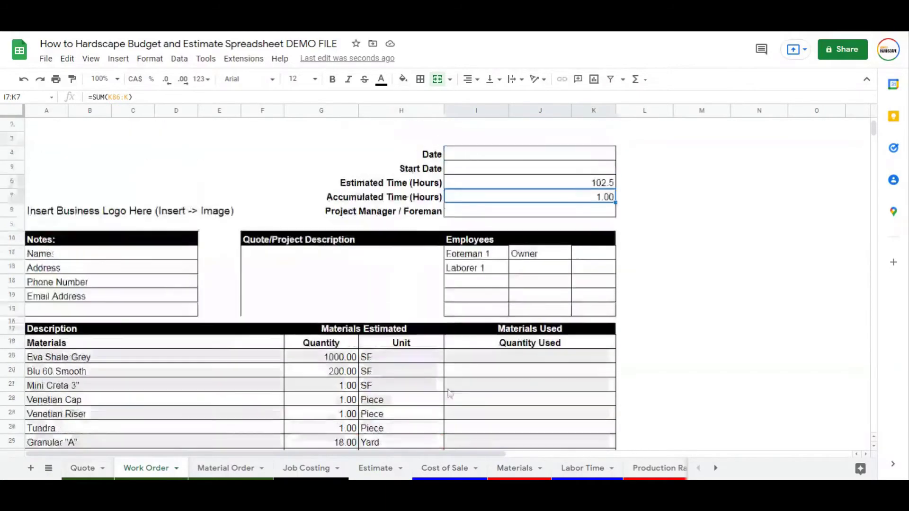
- Select the whole work order, A1:K150, and proceed with printing using the current sheet, A4 and portrait settings
scroll(449, 393, "down", 14)
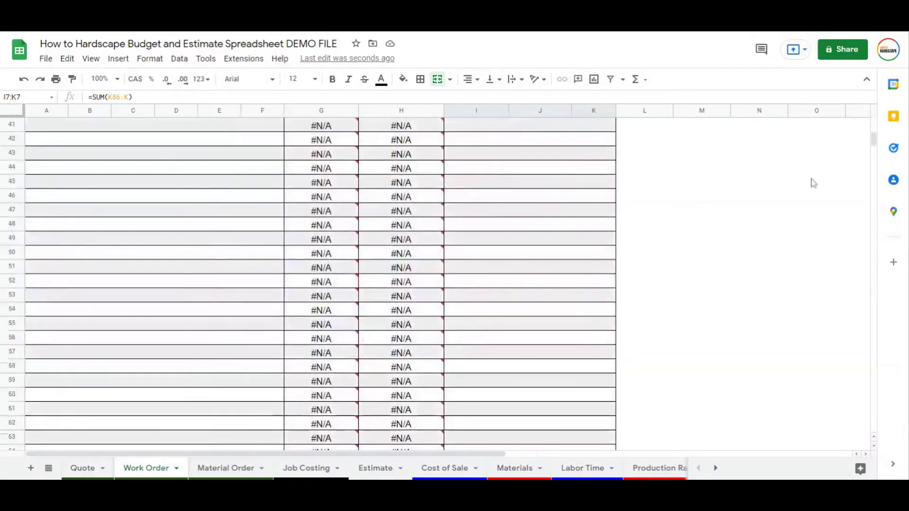
left_click_drag(876, 140, 863, 171)
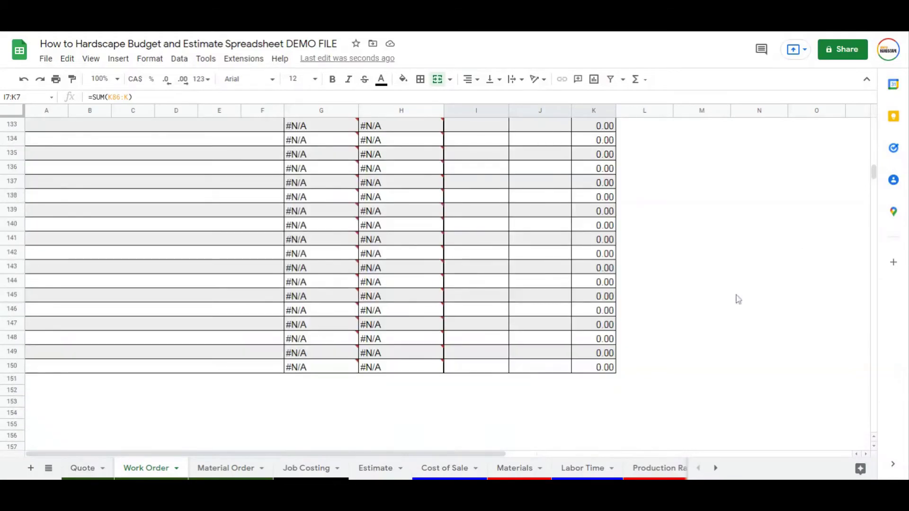
left_click_drag(604, 371, 28, 119)
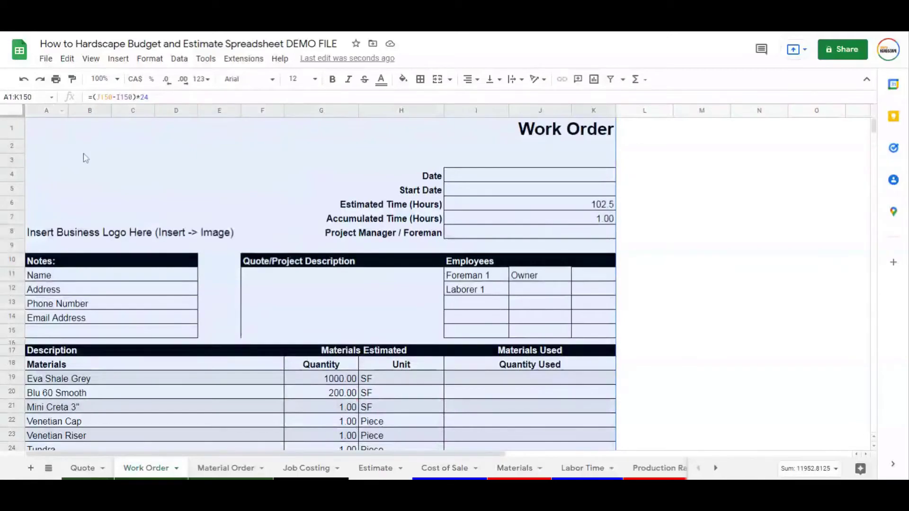
left_click(52, 58)
left_click(121, 392)
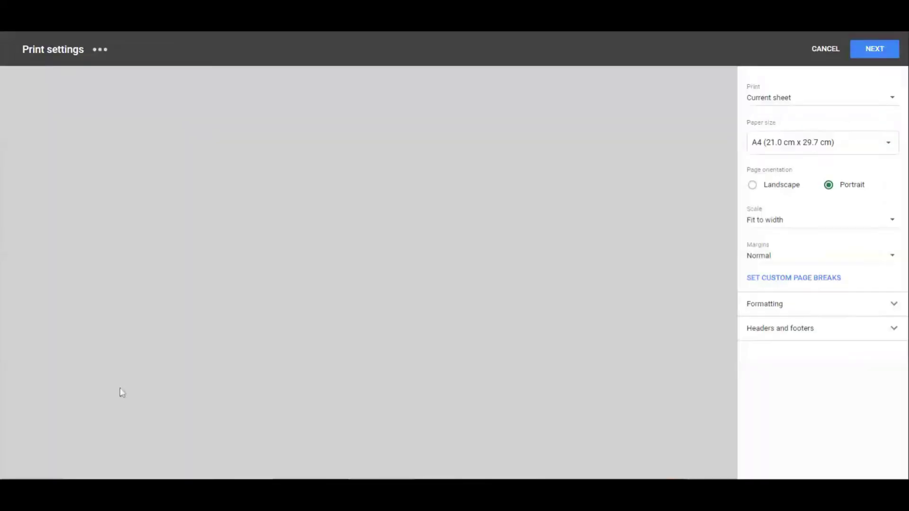
left_click(868, 48)
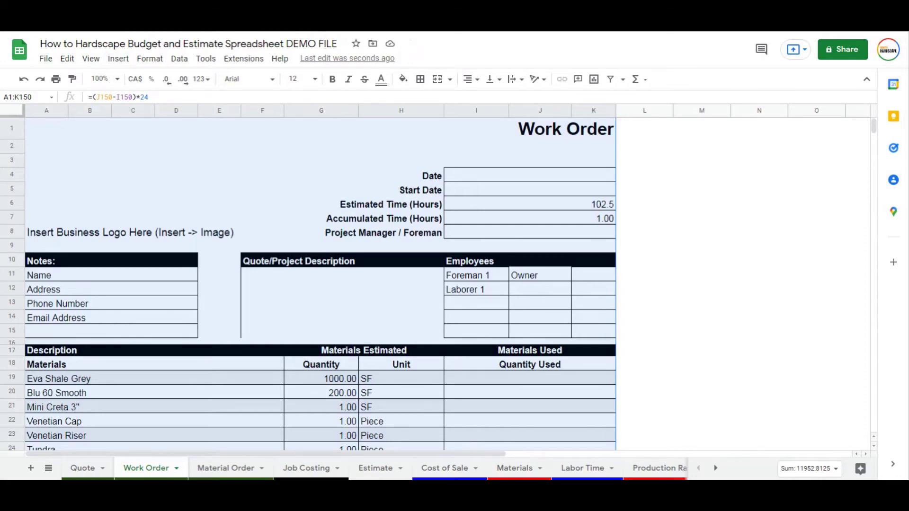
- Open the Material Order sheet and examine its order header, material descriptions, quantities, units and unused rows
left_click(231, 468)
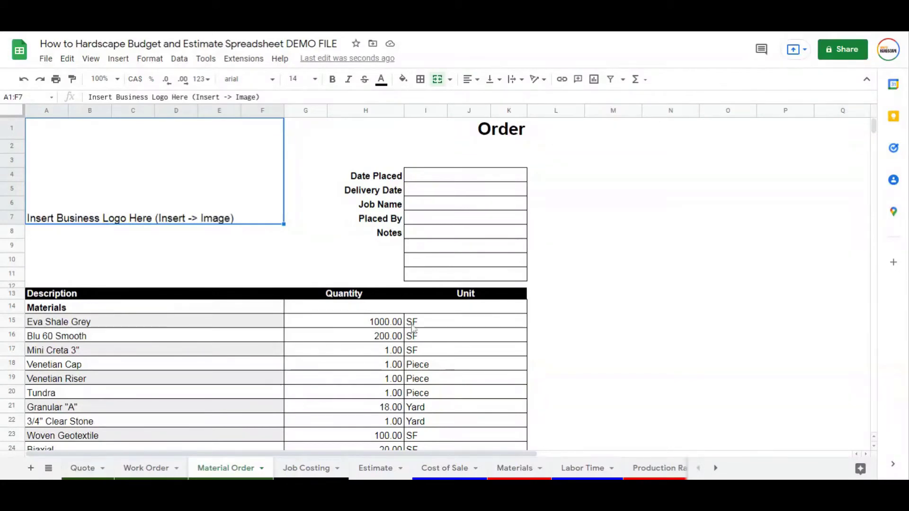
scroll(450, 369, "down", 2)
scroll(447, 368, "down", 1)
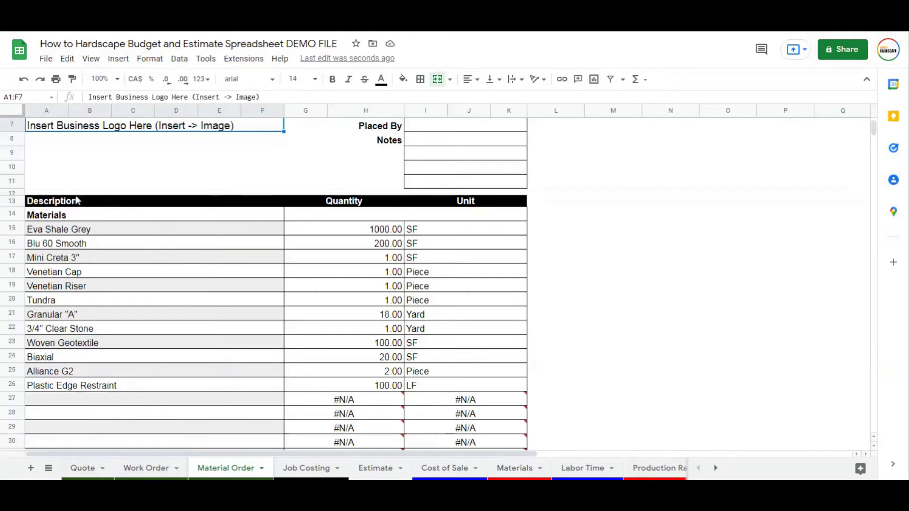
scroll(378, 327, "down", 3)
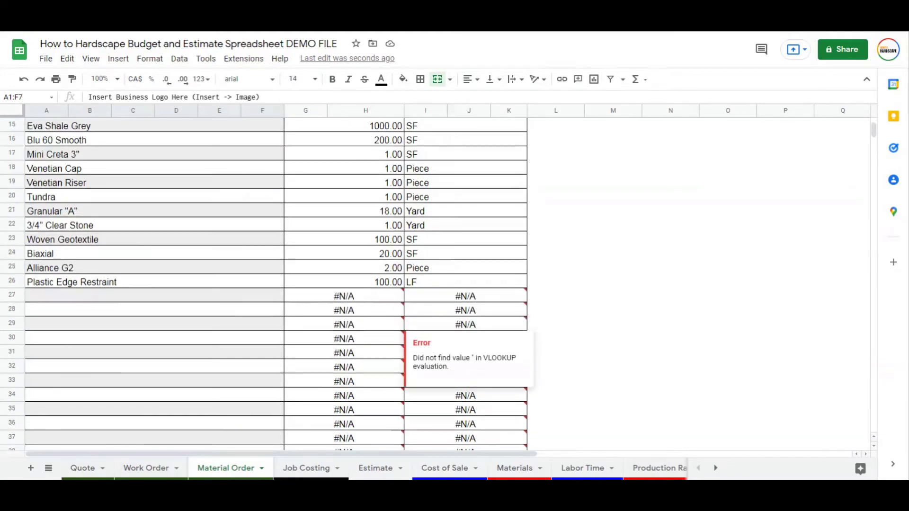
- Select the filled part of the material order, A1:K26, and proceed with printing using the current sheet, A4 and portrait settings
left_click_drag(472, 282, 28, 114)
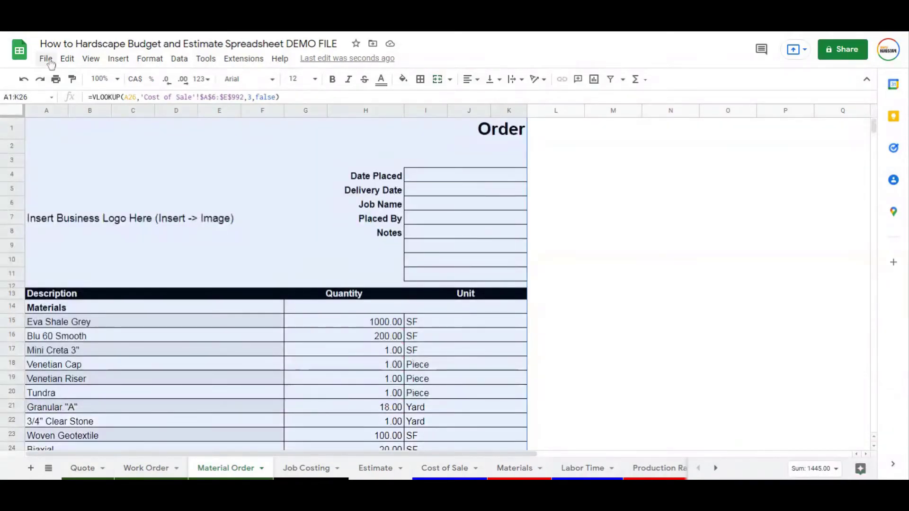
left_click(46, 58)
left_click(67, 390)
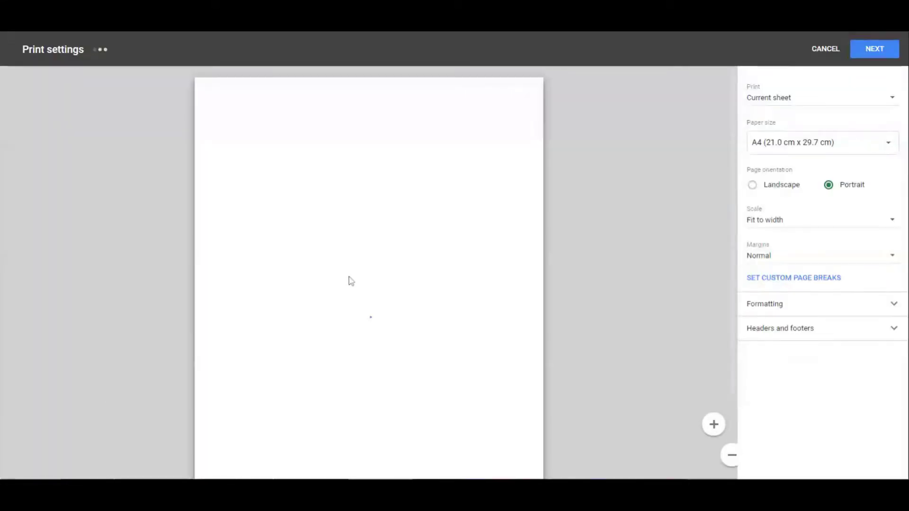
left_click(873, 49)
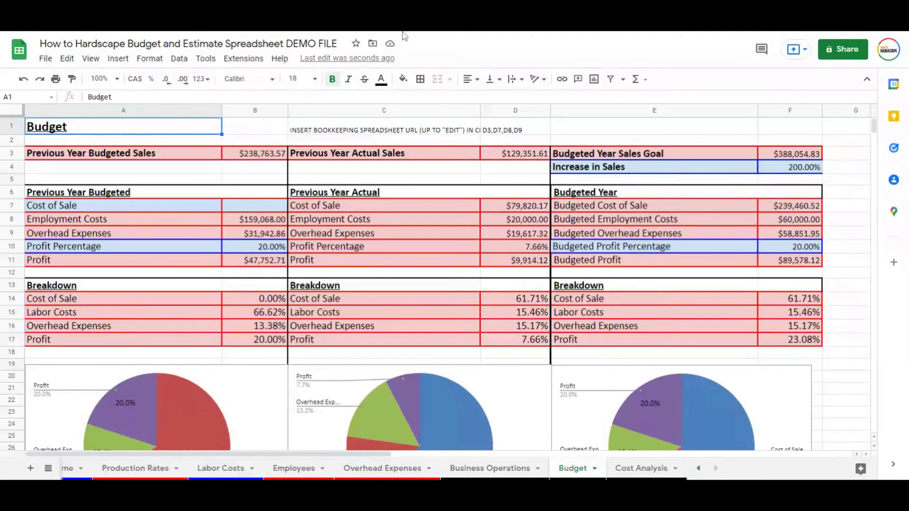
- Examine the Budget sheet's bookkeeping URL note and the IMPORTRANGE formulas behind the previous year's actual sales, cost of sale, employment costs and overhead expenses
left_click(496, 133)
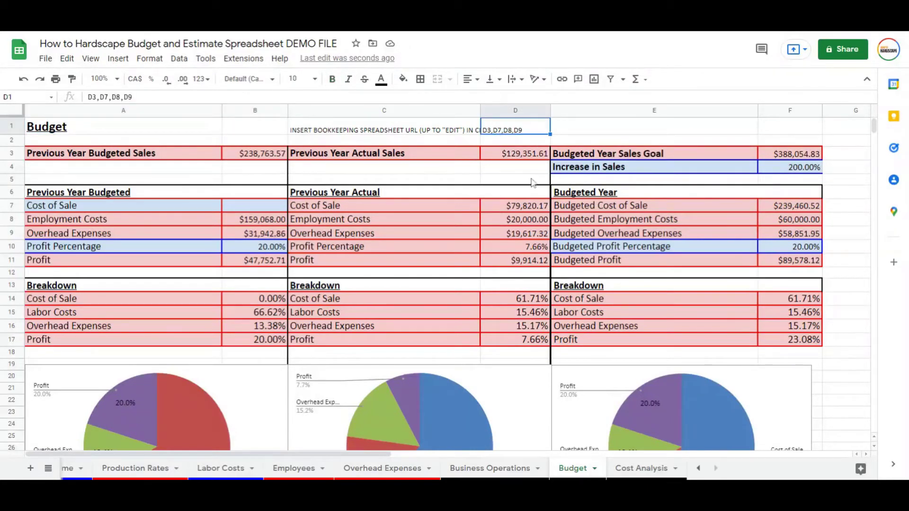
left_click(515, 158)
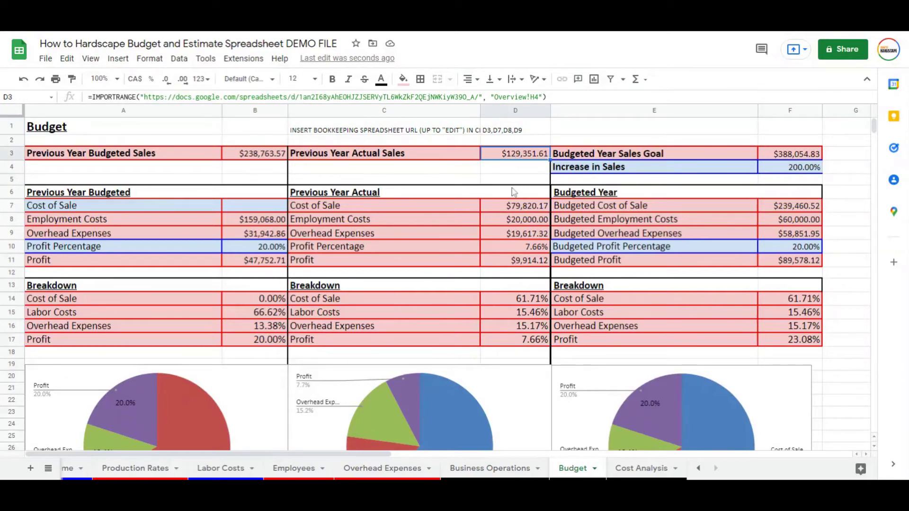
left_click(522, 211)
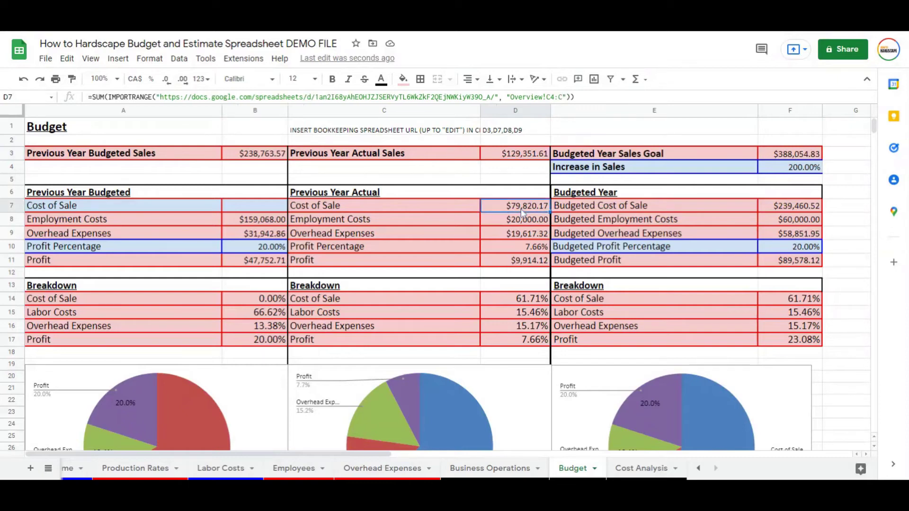
left_click(527, 227)
left_click(527, 237)
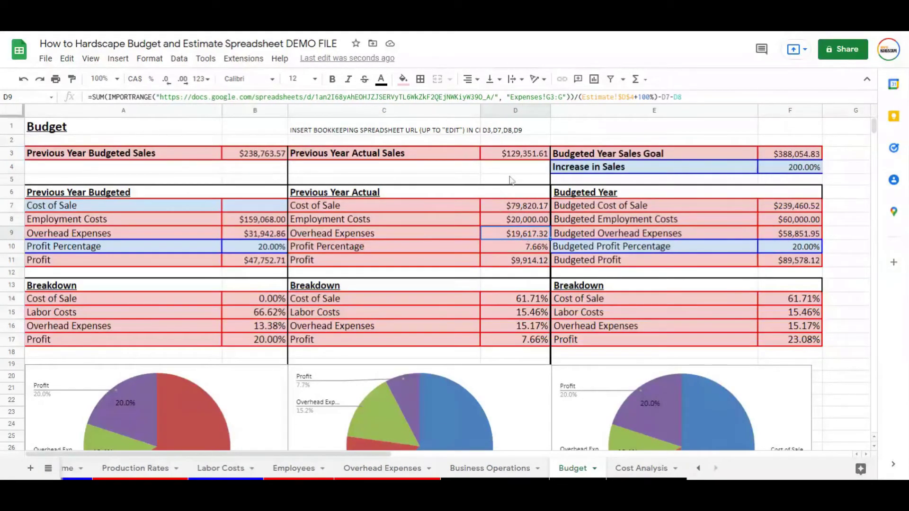
left_click(520, 206)
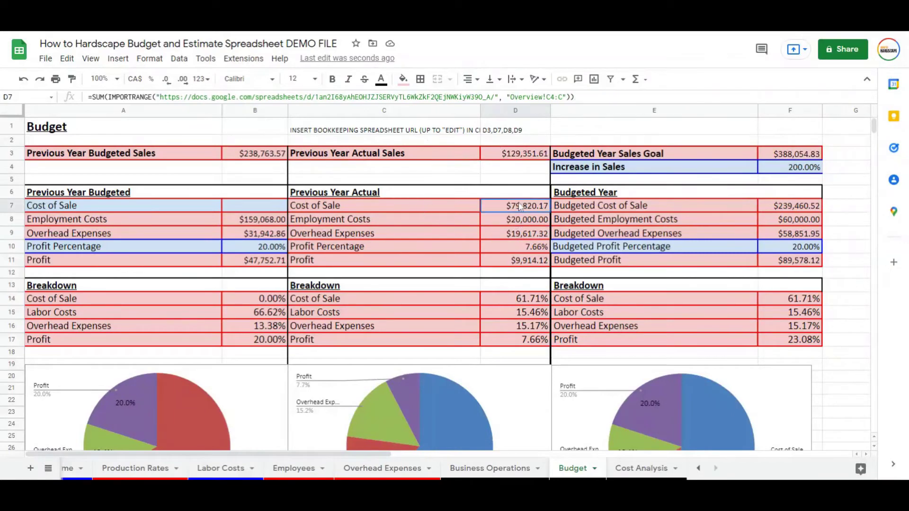
left_click(512, 232)
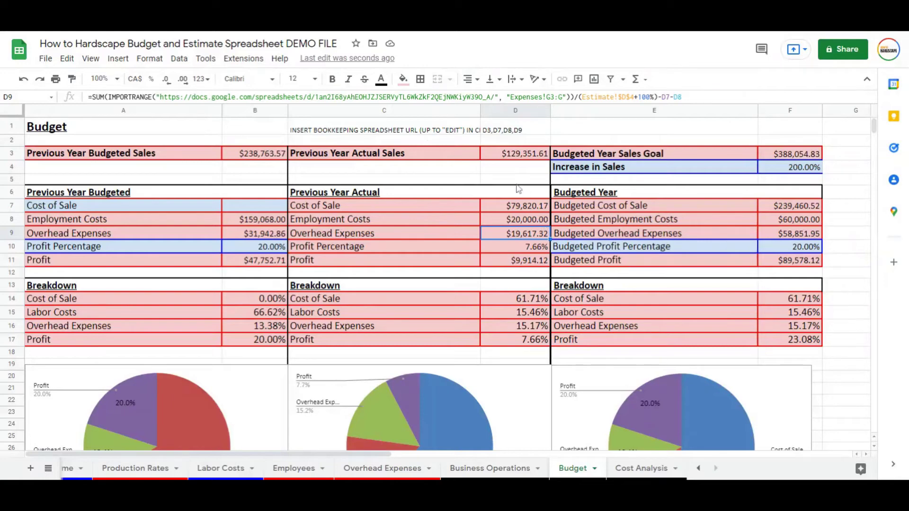
- Examine the formulas behind the previous year's actual sales, profit percentage and profit on the Budget sheet
left_click(404, 158)
key("Right")
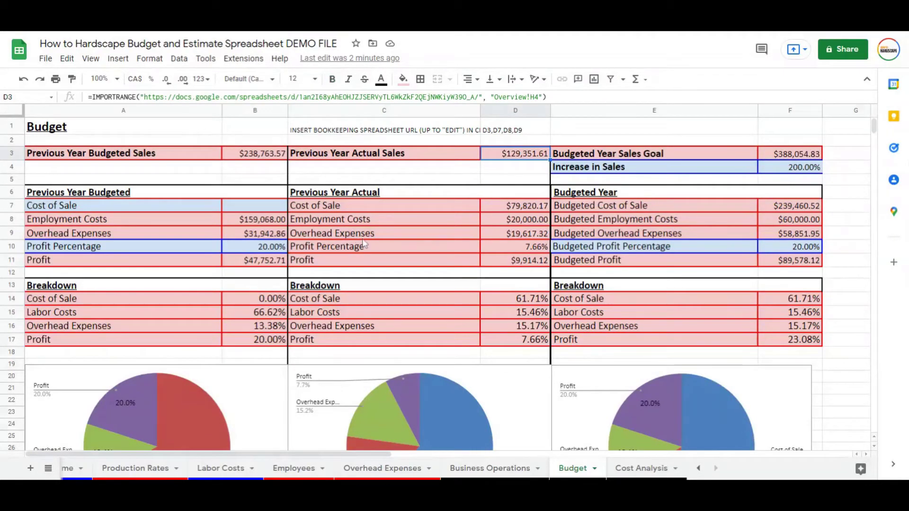
left_click(531, 250)
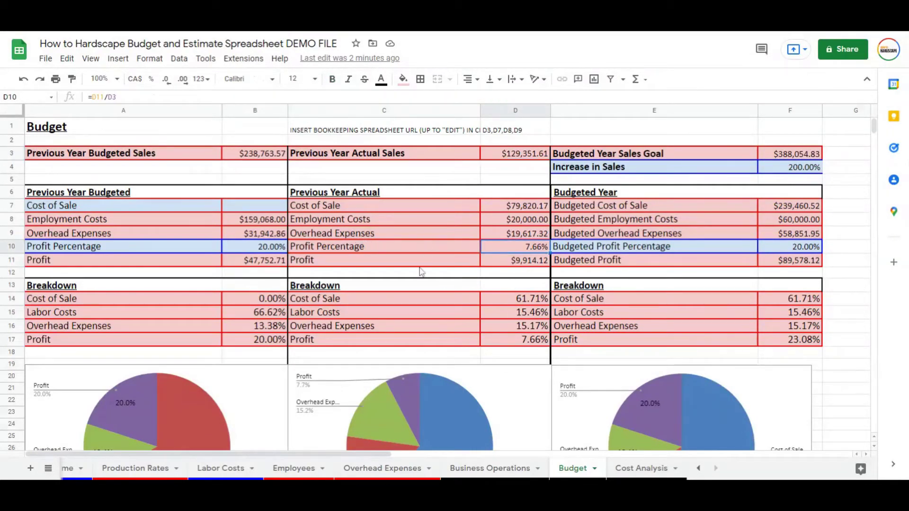
left_click(517, 263)
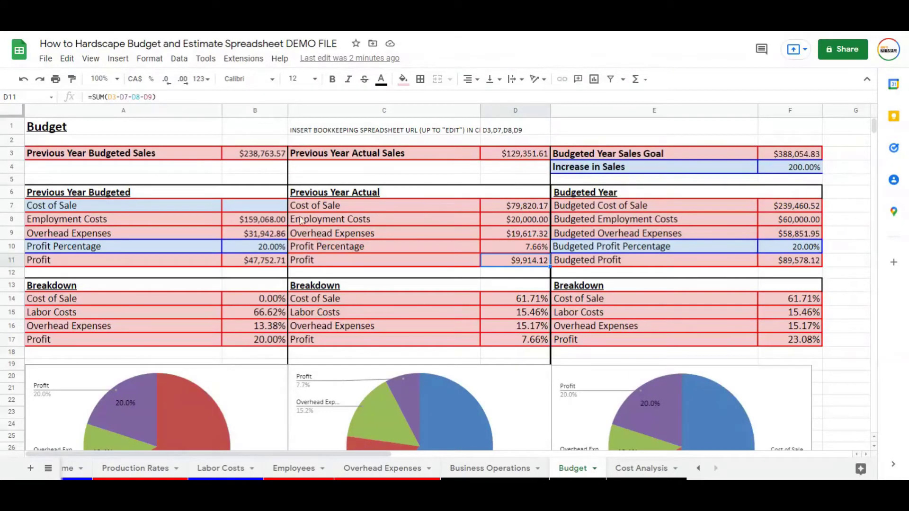
- Examine the previous year's budgeted sales, the blank cost of sale, the profit percentage linked to the Estimate sheet, and the breakdown pie chart
left_click(267, 159)
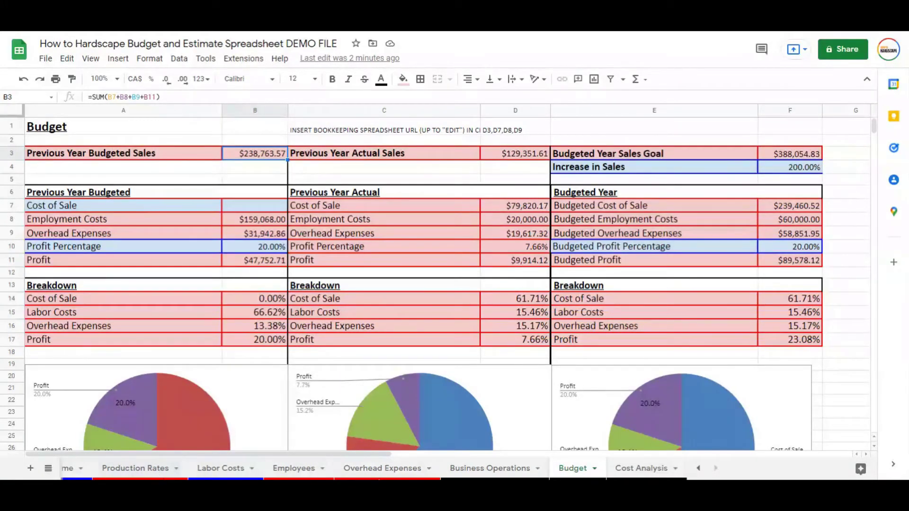
left_click(261, 207)
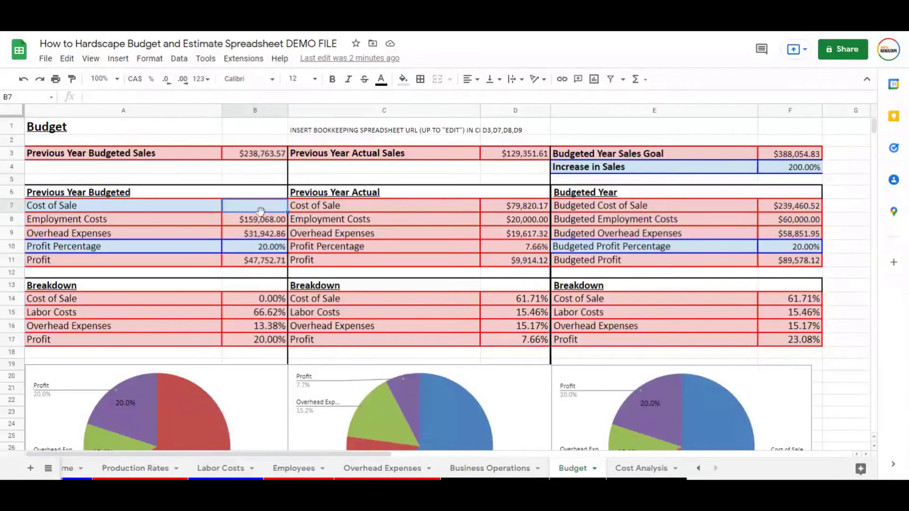
left_click(235, 156)
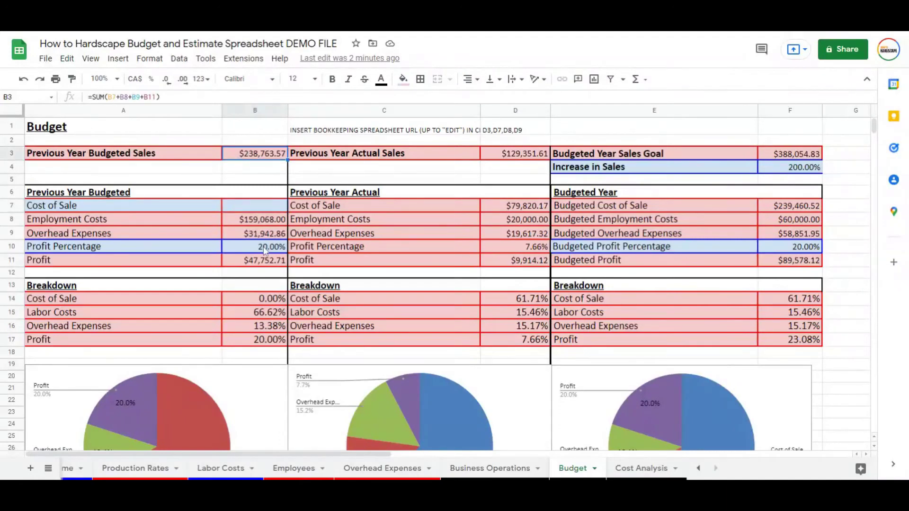
left_click(256, 208)
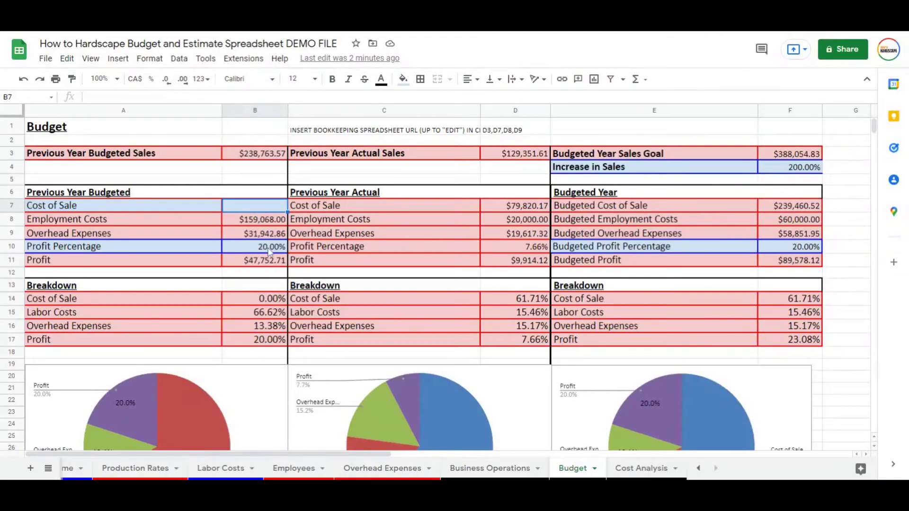
left_click(269, 249)
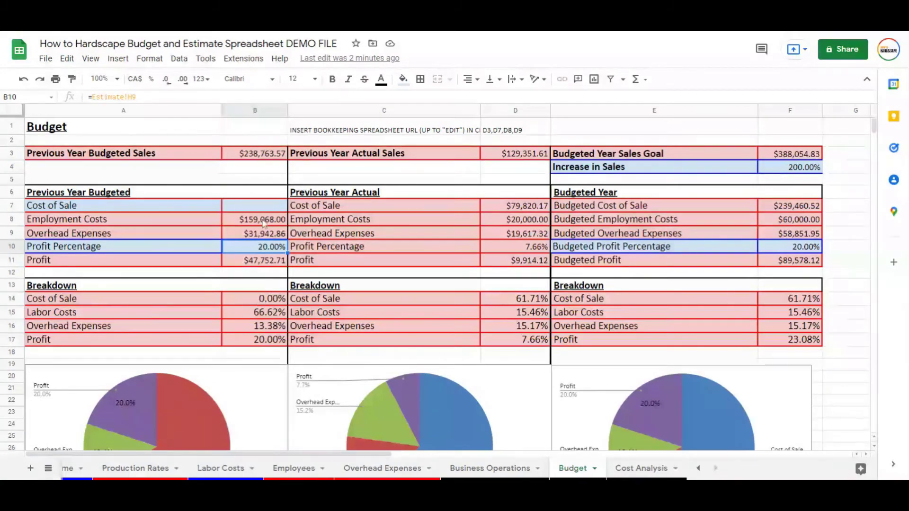
scroll(232, 365, "down", 3)
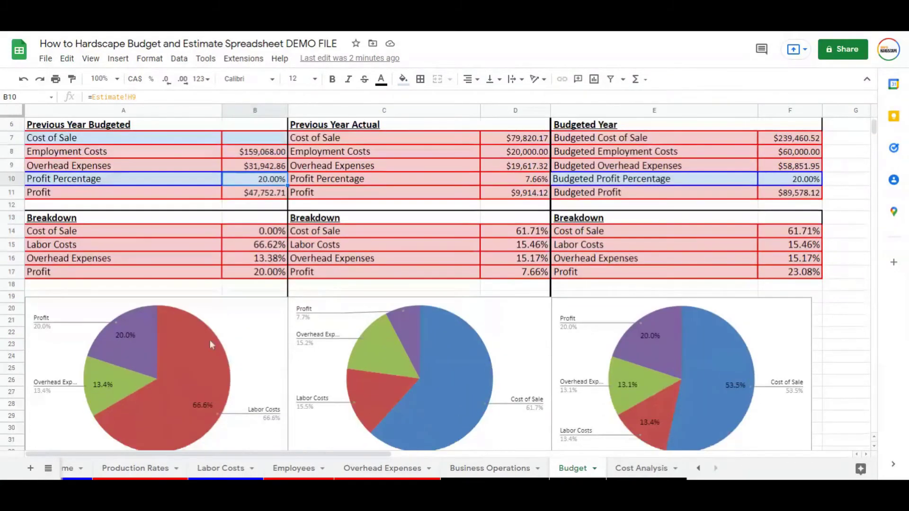
scroll(239, 355, "up", 3)
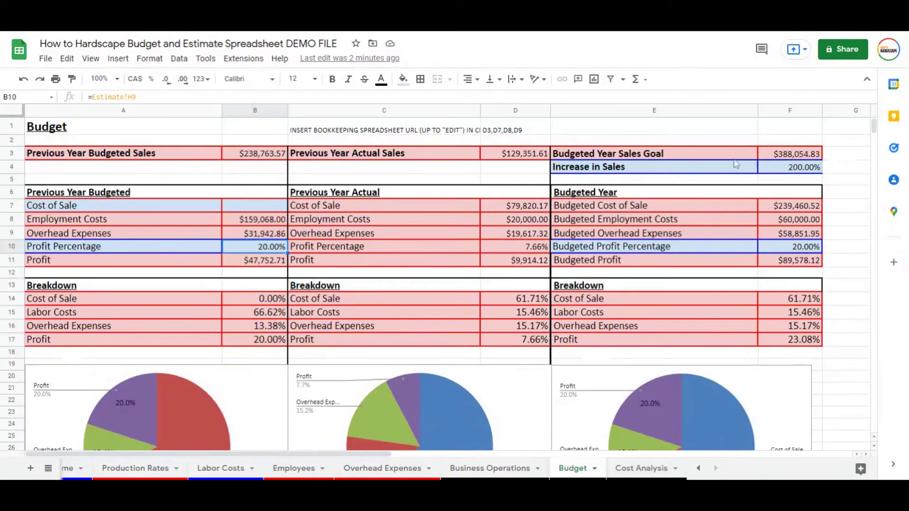
- Compare the budgeted year's sales goal and increase-in-sales percentage with the previous year's budgeted and actual sales
left_click(799, 158)
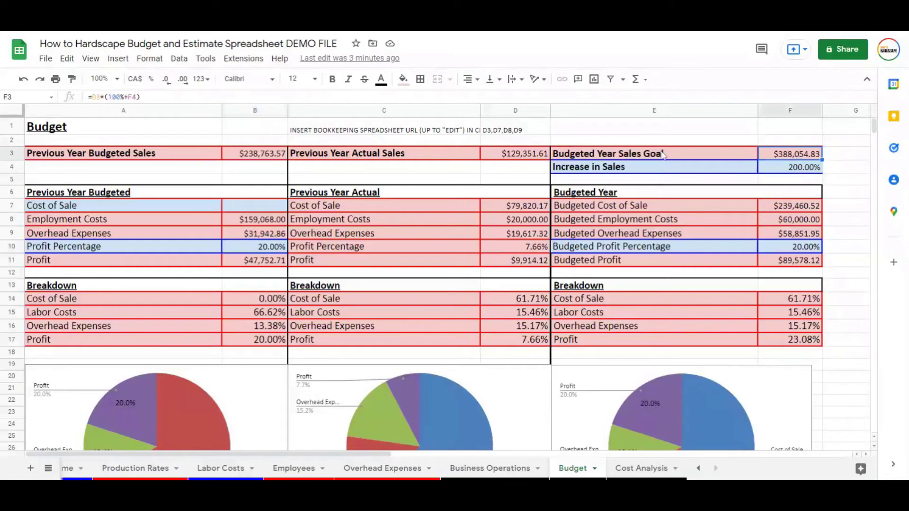
left_click(528, 158)
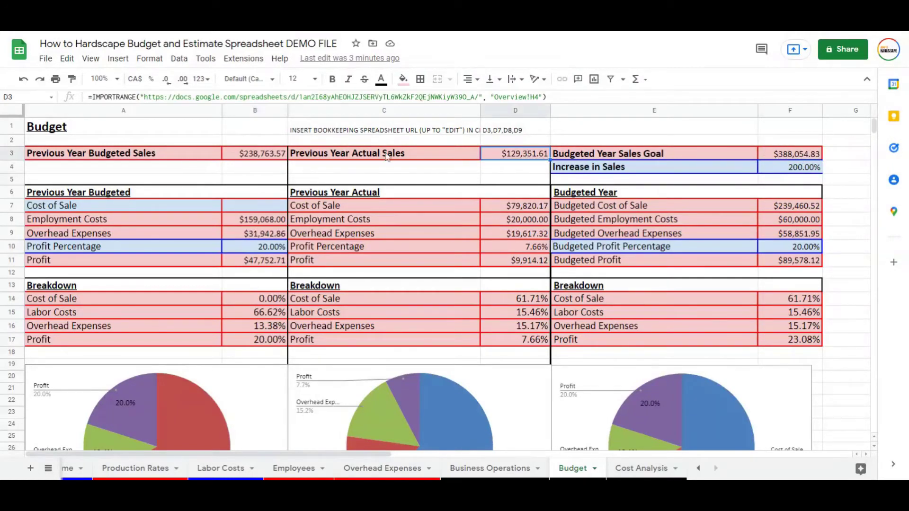
left_click(246, 154)
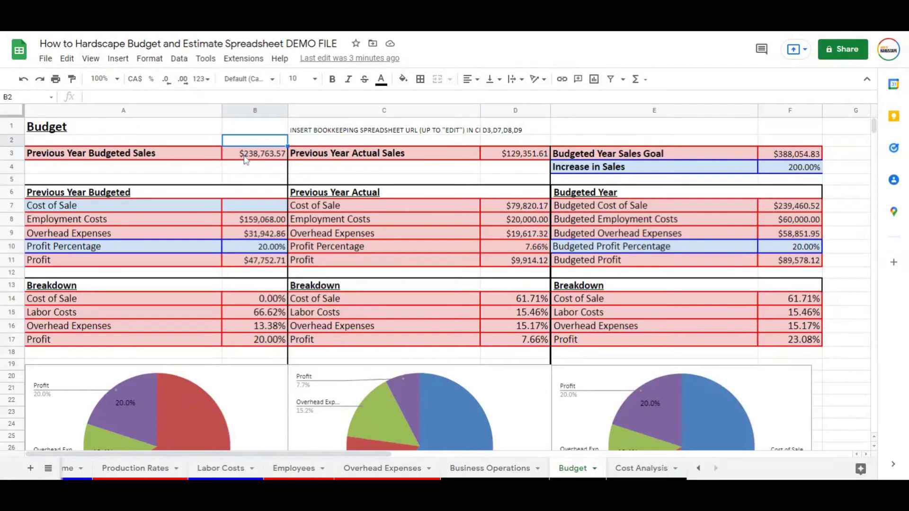
left_click(526, 159)
left_click(264, 157)
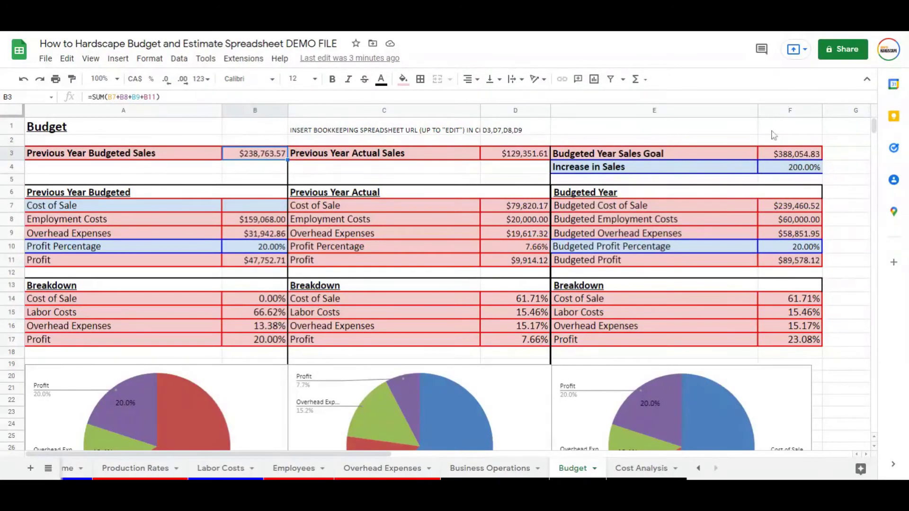
left_click(790, 154)
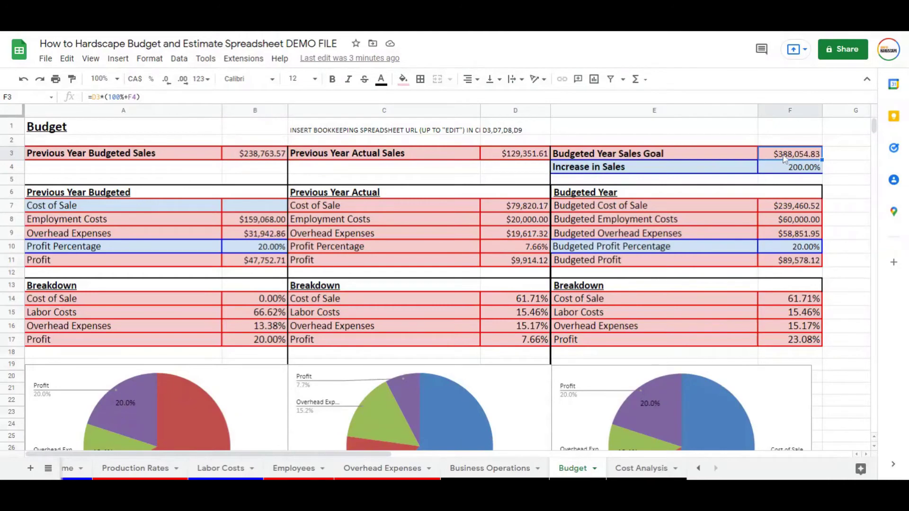
left_click(795, 171)
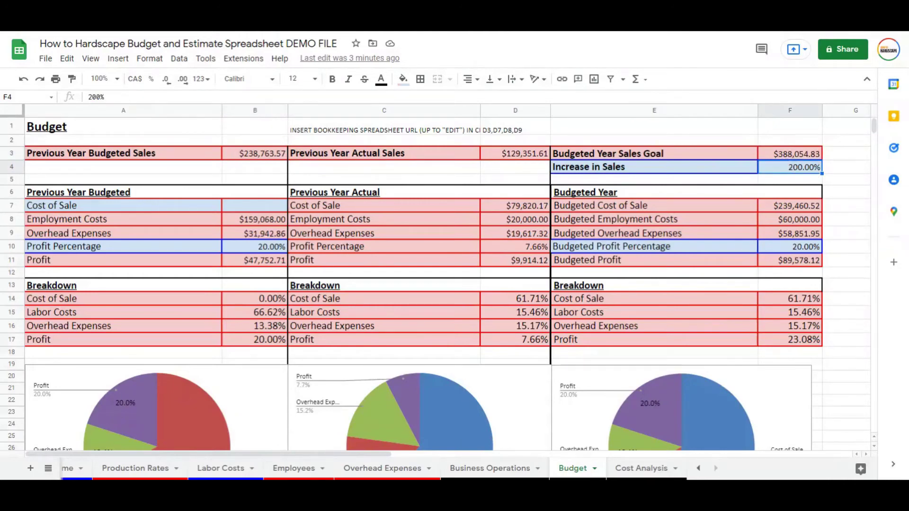
left_click(797, 152)
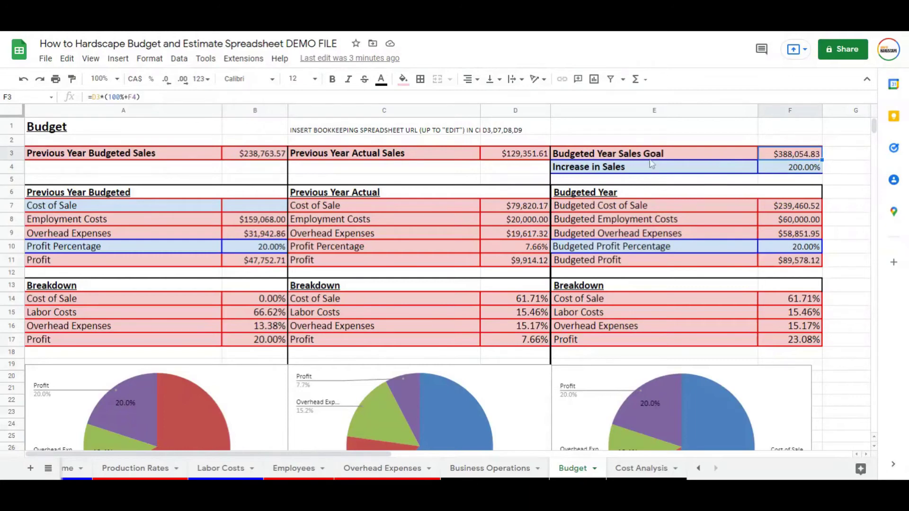
left_click(516, 159)
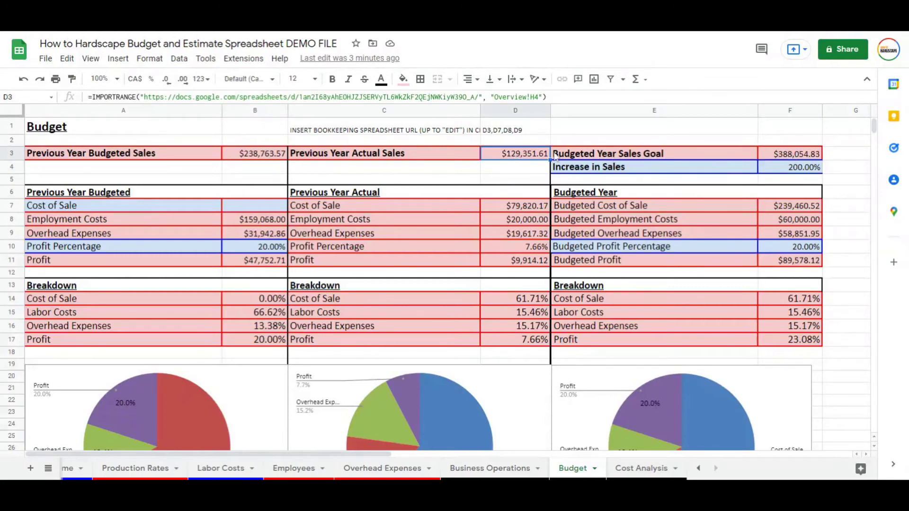
left_click(787, 157)
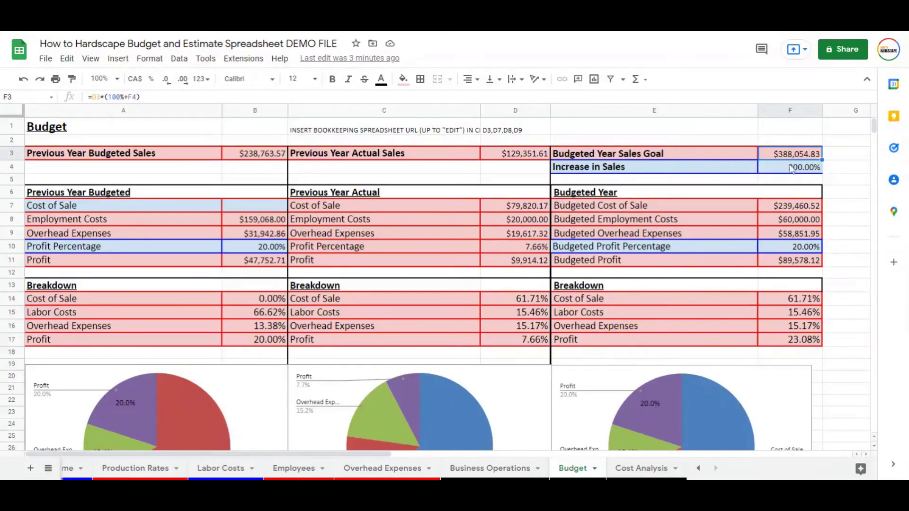
- Check how the budgeted cost of sale and employment costs derive from last year's actual costs, and review the budgeted profit percentage
left_click(798, 211)
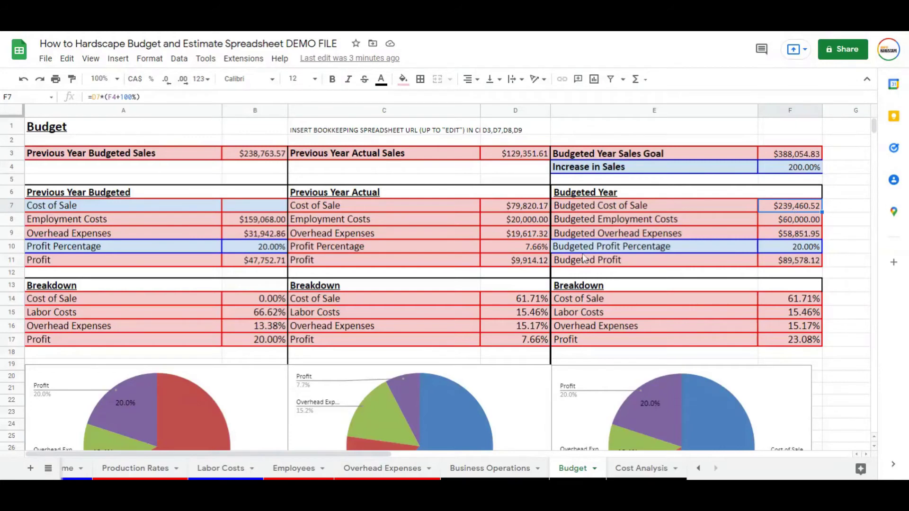
left_click_drag(530, 213, 528, 235)
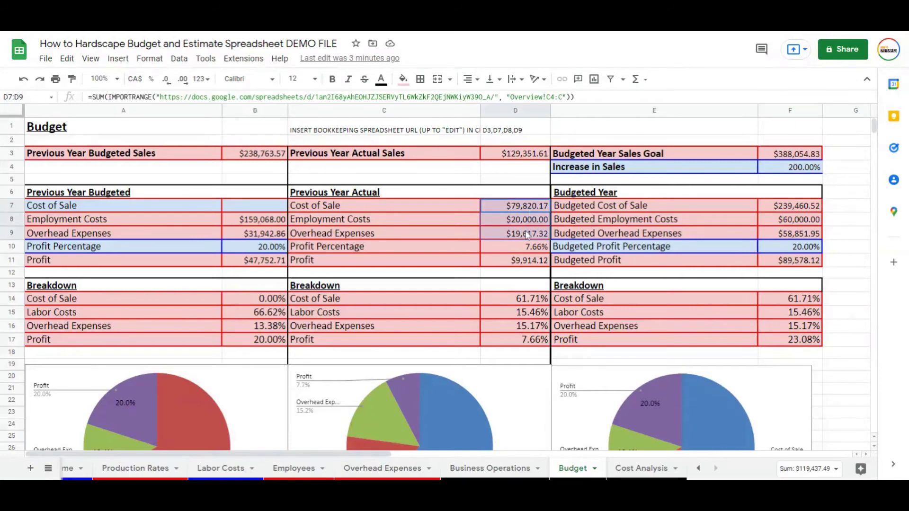
left_click(800, 209)
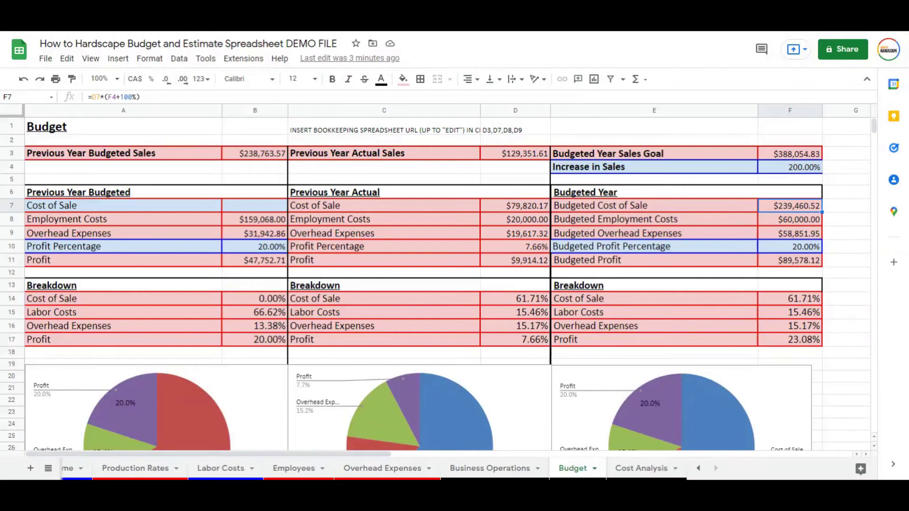
left_click(802, 224)
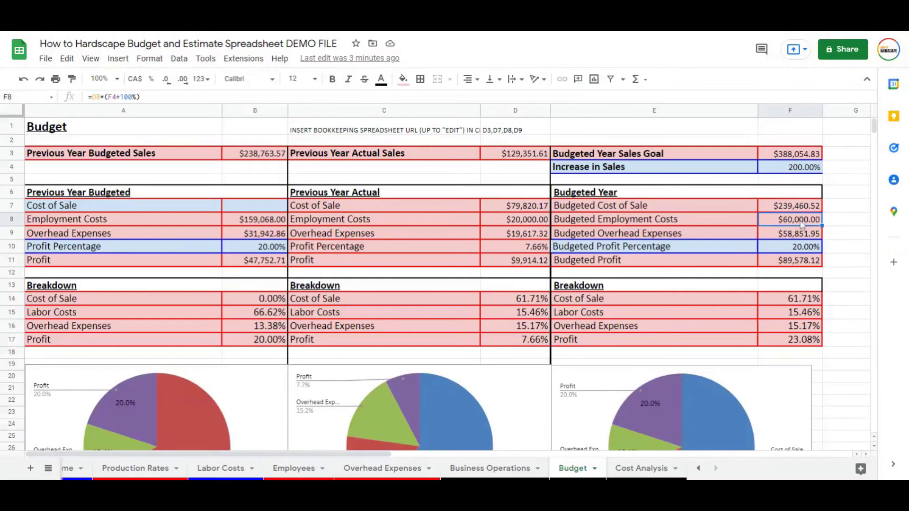
left_click(801, 248)
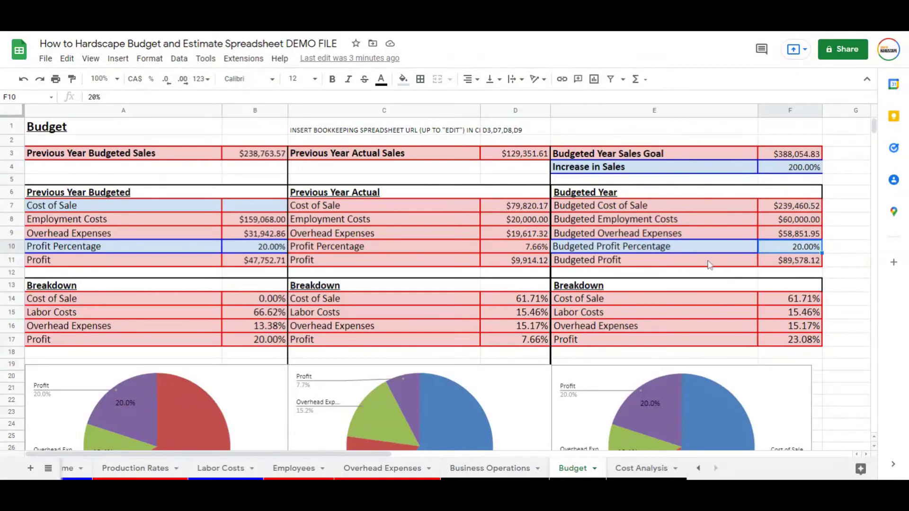
left_click(803, 221)
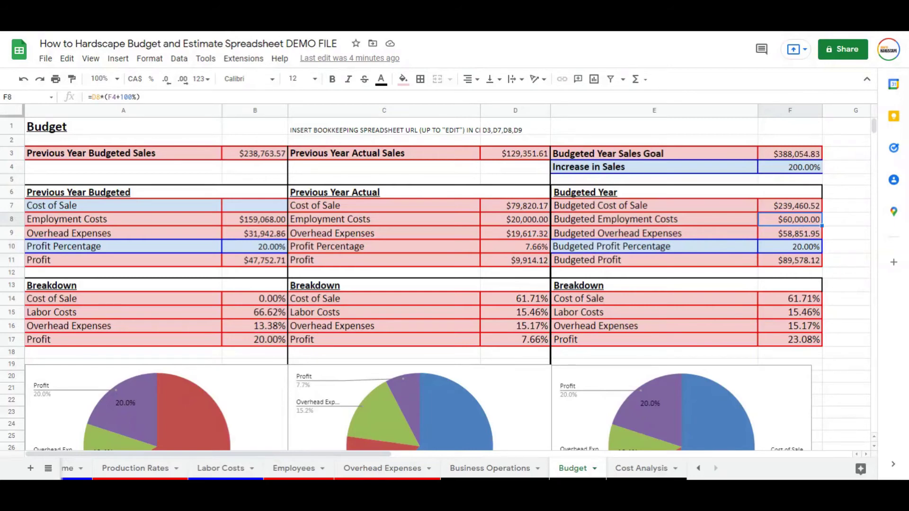
- Review the budgeted year's increase in sales and sales goal together with the cost breakdown pie charts
left_click(803, 169)
left_click(786, 150)
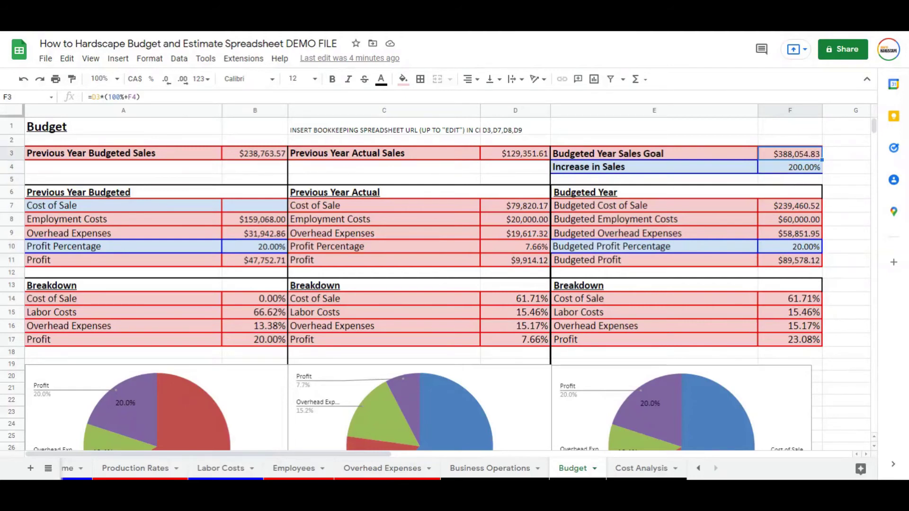
scroll(748, 282, "down", 2)
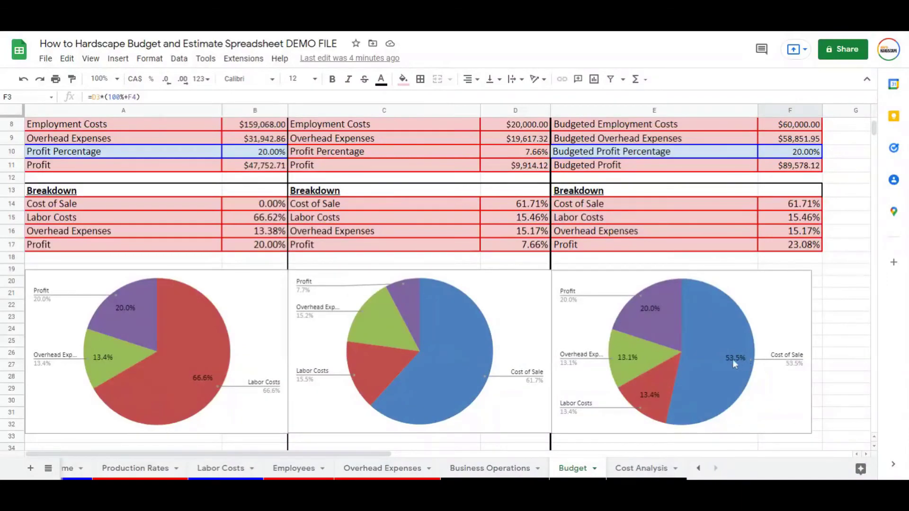
scroll(732, 360, "up", 2)
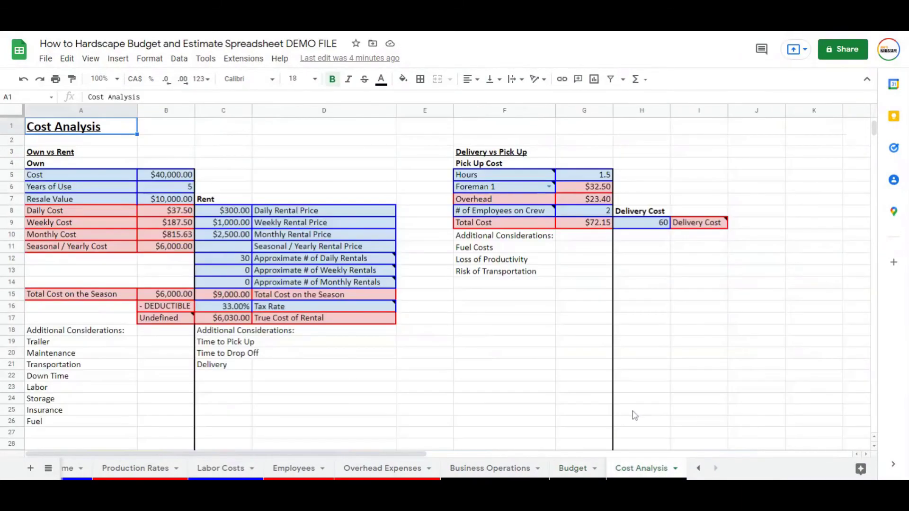
- Open the Cost Analysis sheet and look over its Own vs Rent and Delivery vs Pick Up comparisons
left_click(648, 468)
left_click(62, 153)
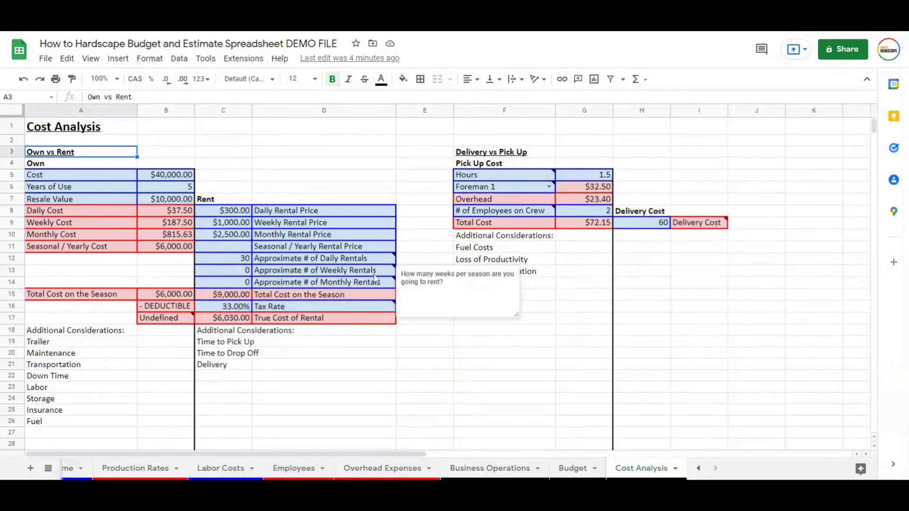
left_click(492, 152)
mouse_move(286, 260)
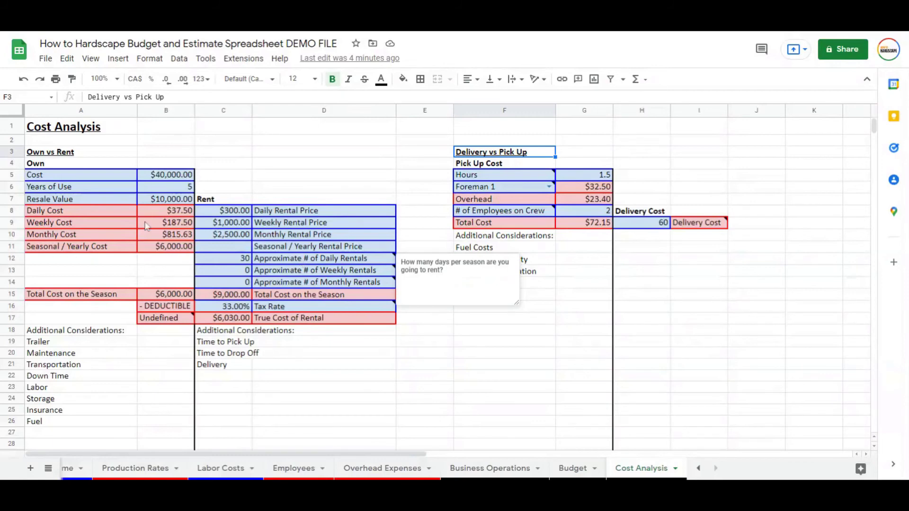
- Examine the Own section's cost, years of use and resale value inputs, and its calculated daily, weekly, monthly and seasonal costs
left_click(165, 179)
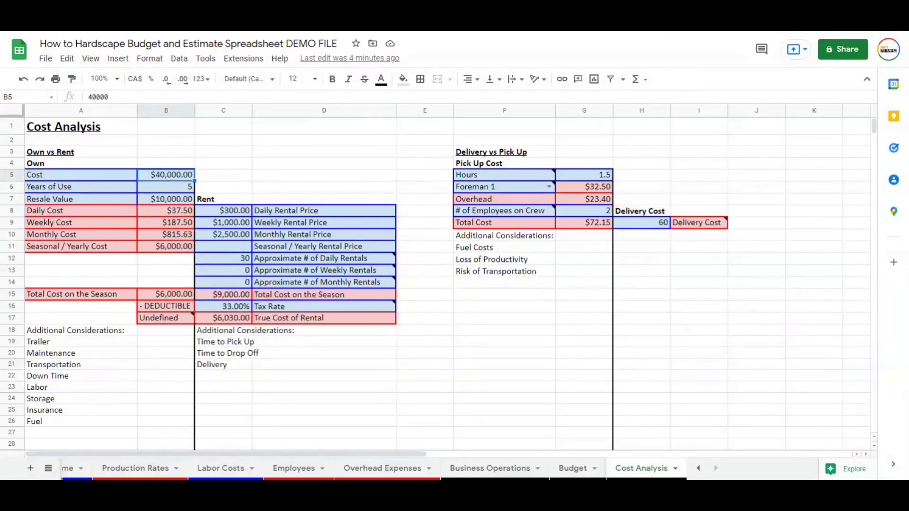
left_click(167, 193)
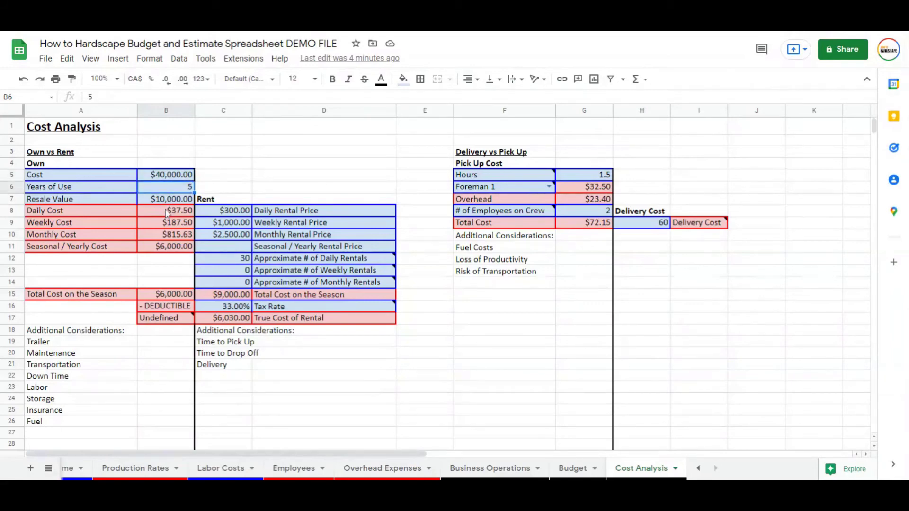
left_click(173, 202)
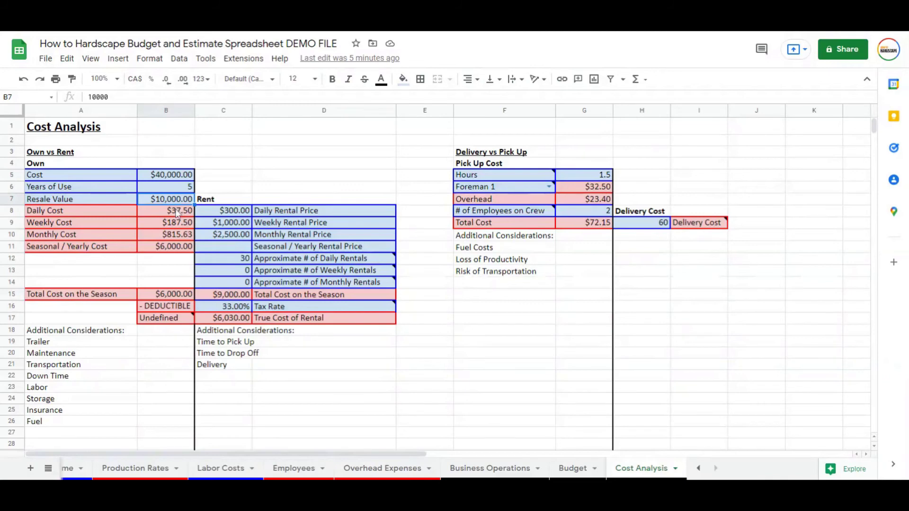
left_click_drag(176, 213, 177, 251)
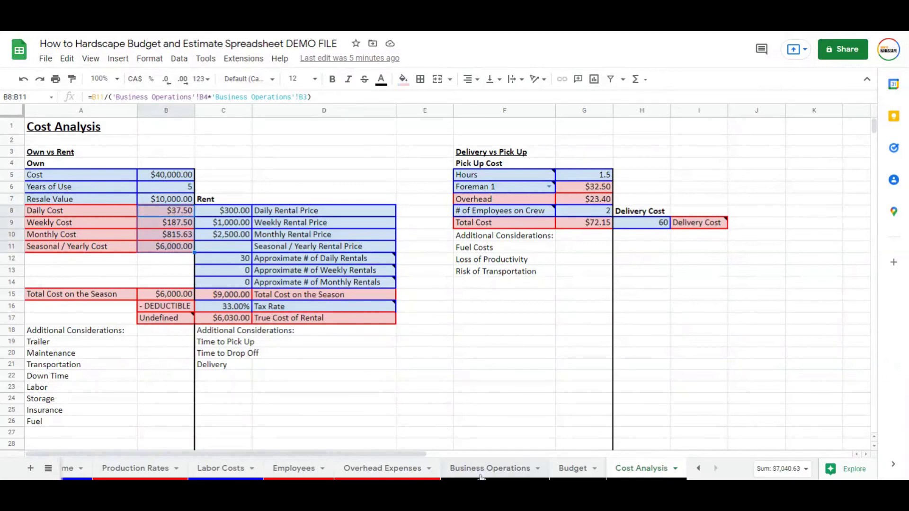
left_click(176, 214)
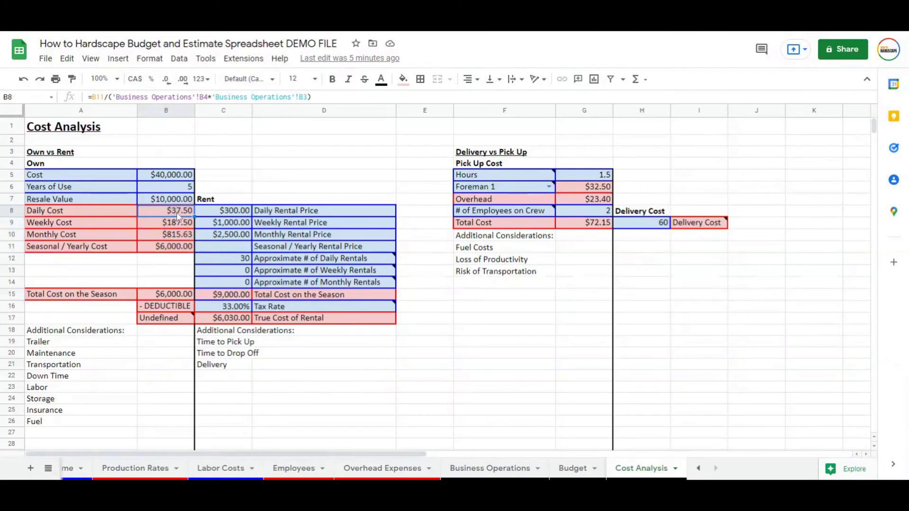
- Compare the calculated Own costs with the daily, weekly and monthly rental prices, and review the approximate number of daily rentals
left_click_drag(177, 218, 175, 250)
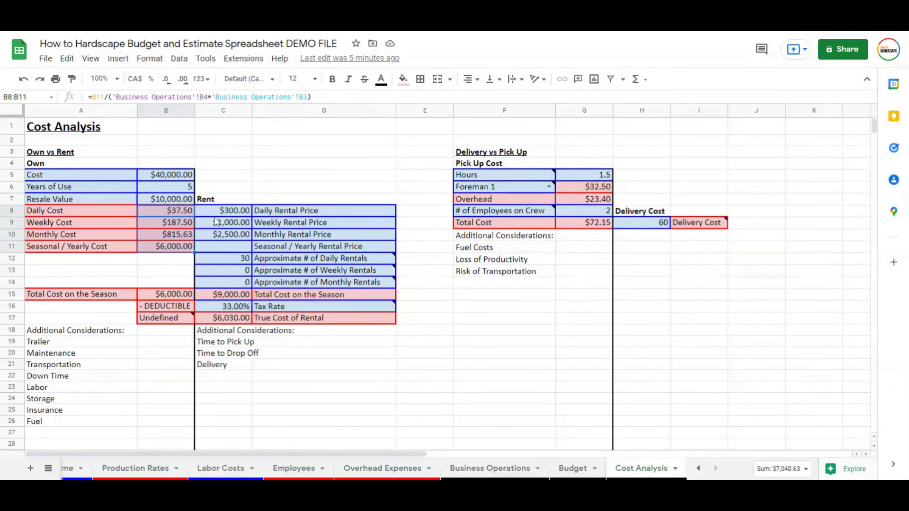
left_click(185, 188)
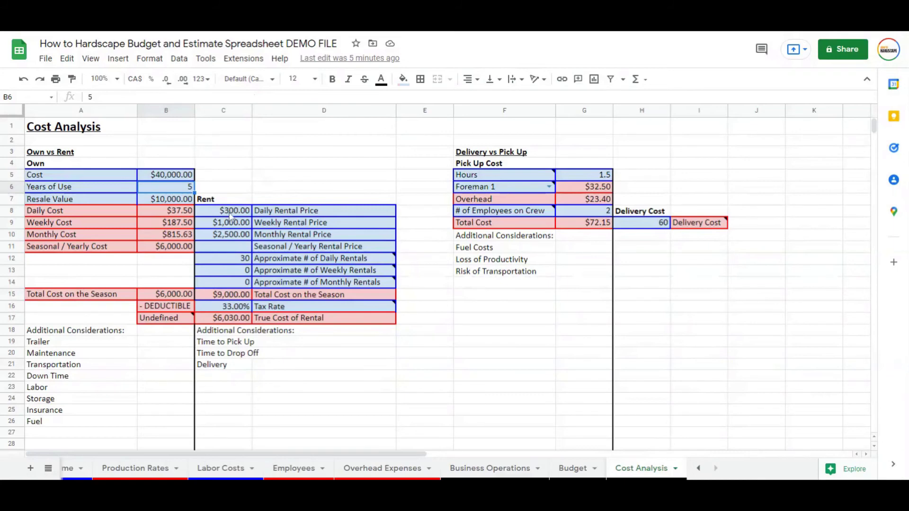
left_click_drag(229, 216, 229, 294)
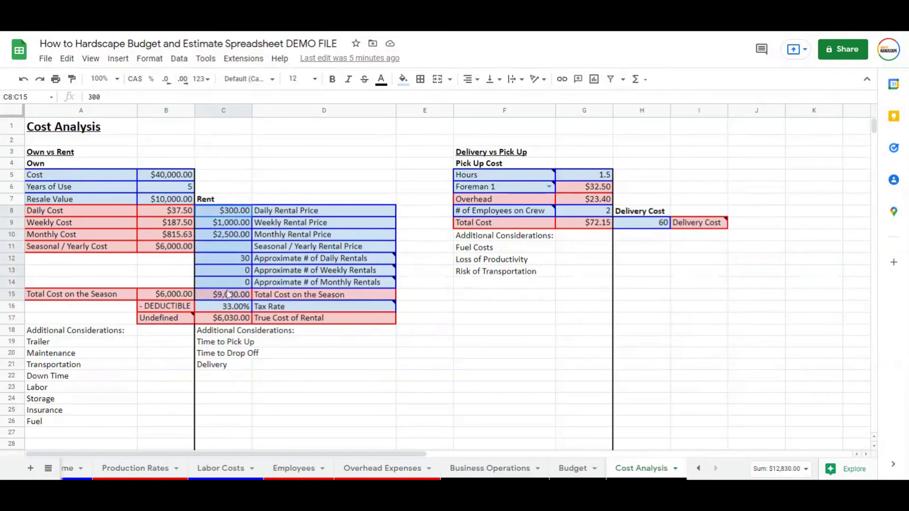
left_click(219, 209)
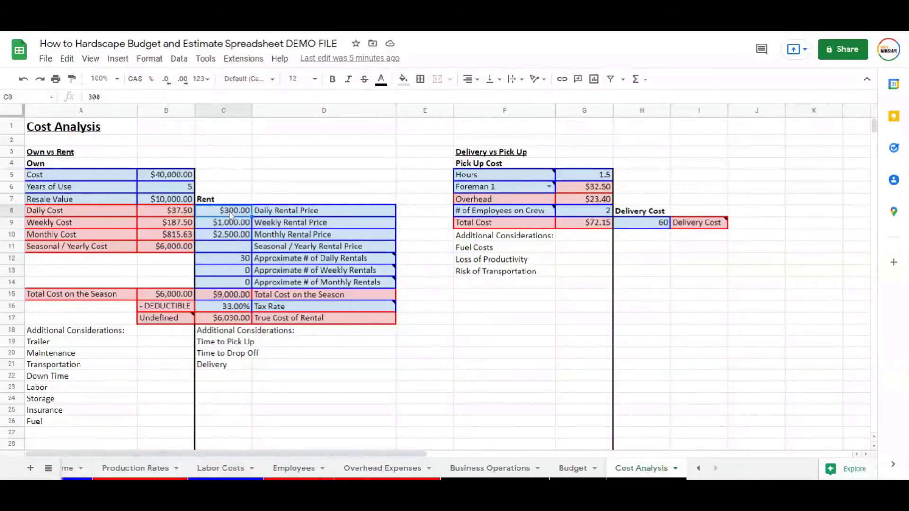
left_click(234, 222)
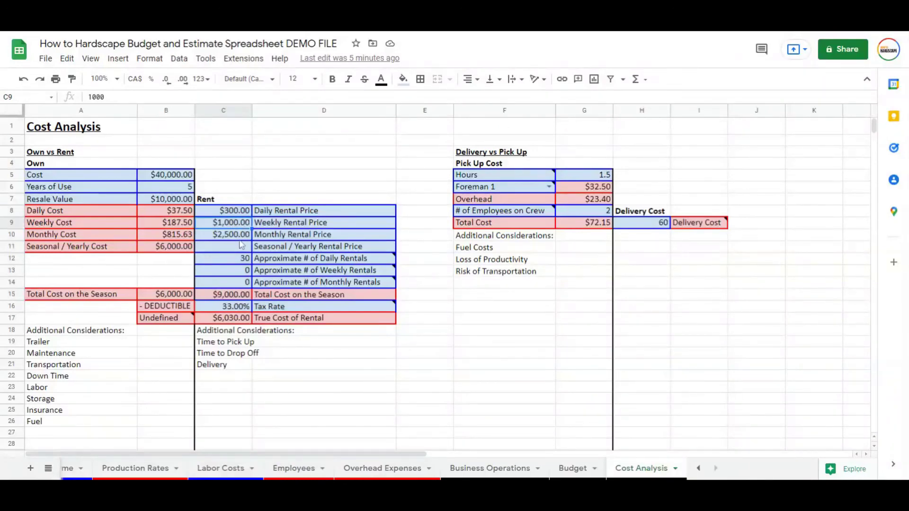
left_click(236, 234)
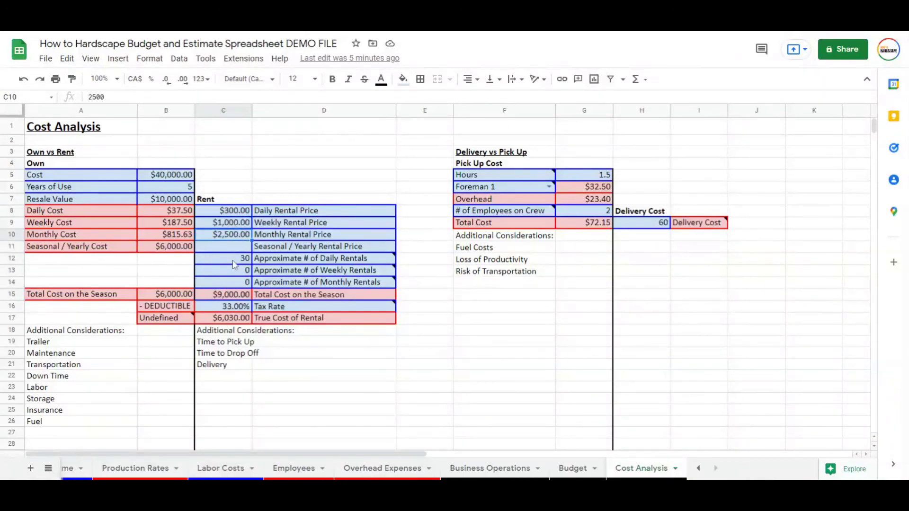
left_click(234, 262)
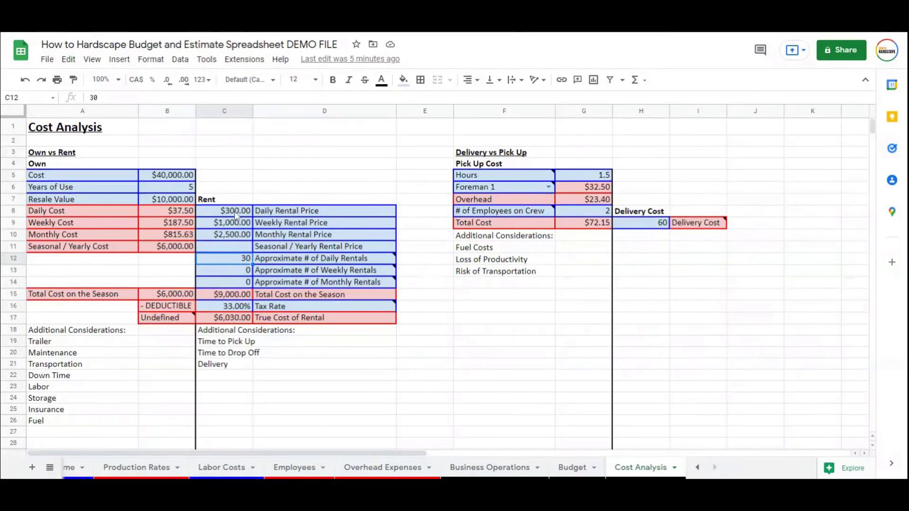
- Compare the season totals for renting and owning, including the rental's additional considerations, tax rate and the deductible entry
left_click(239, 298)
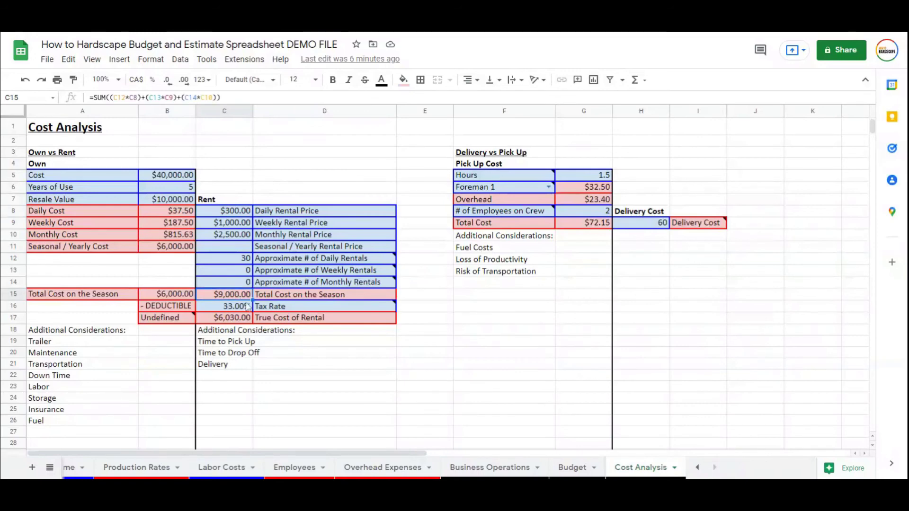
mouse_move(279, 302)
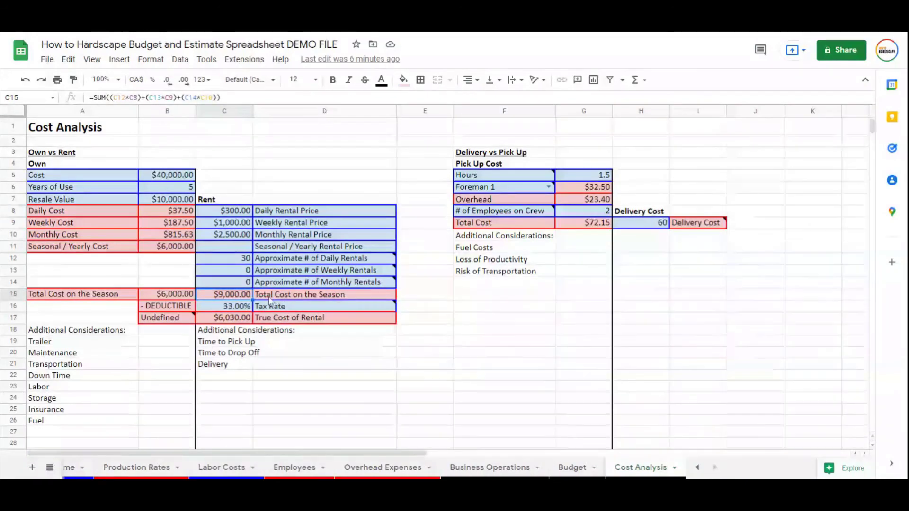
left_click(184, 297)
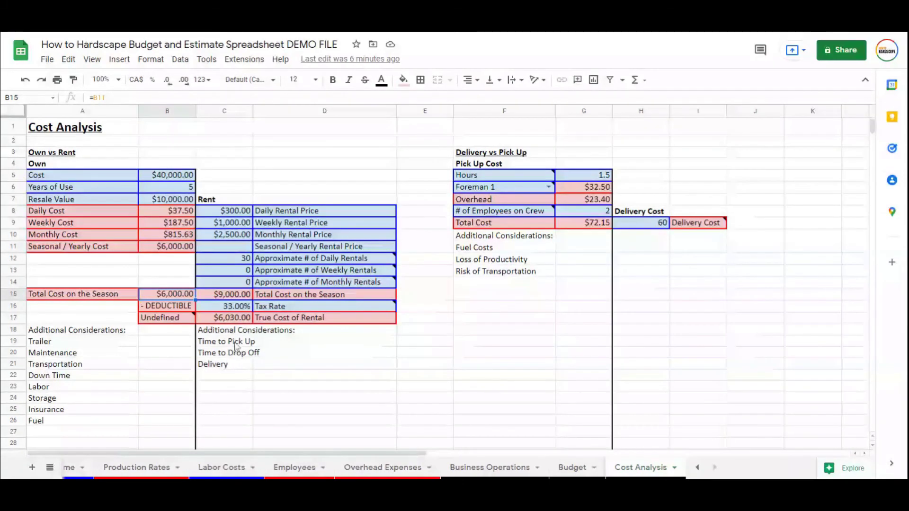
left_click(223, 366)
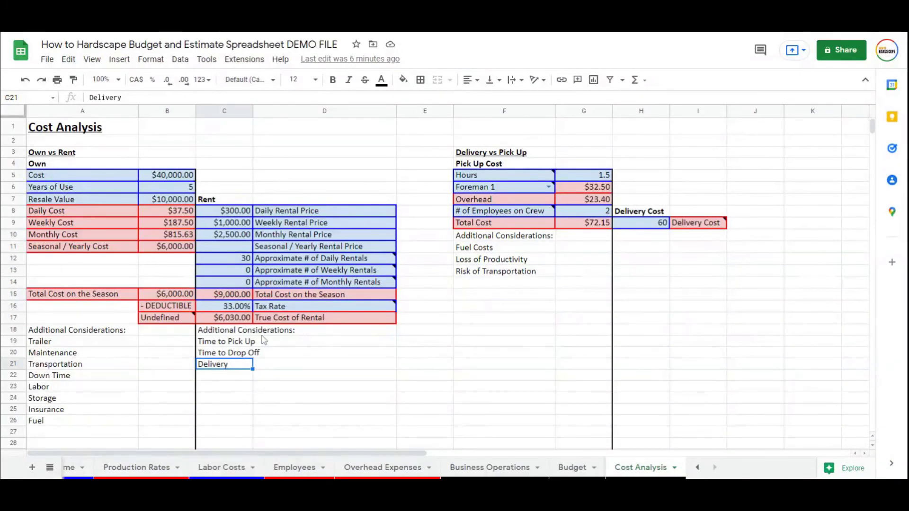
left_click(242, 308)
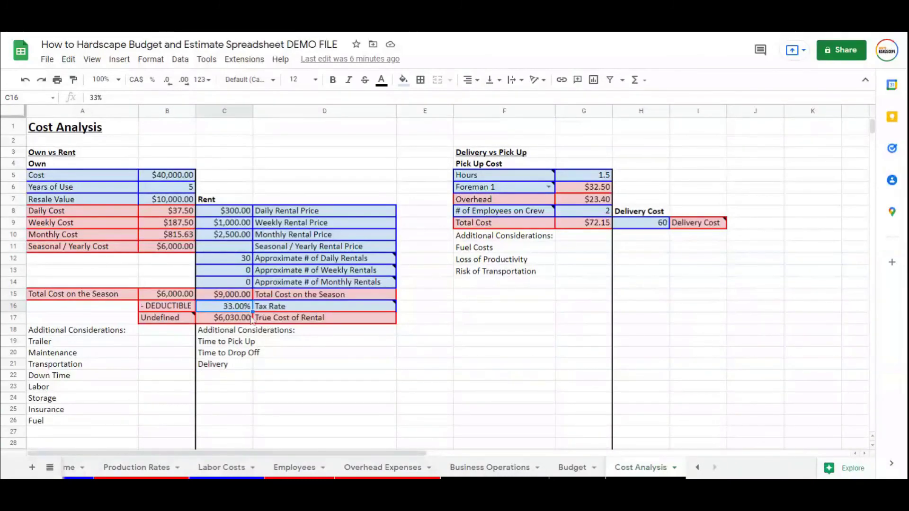
left_click(234, 294)
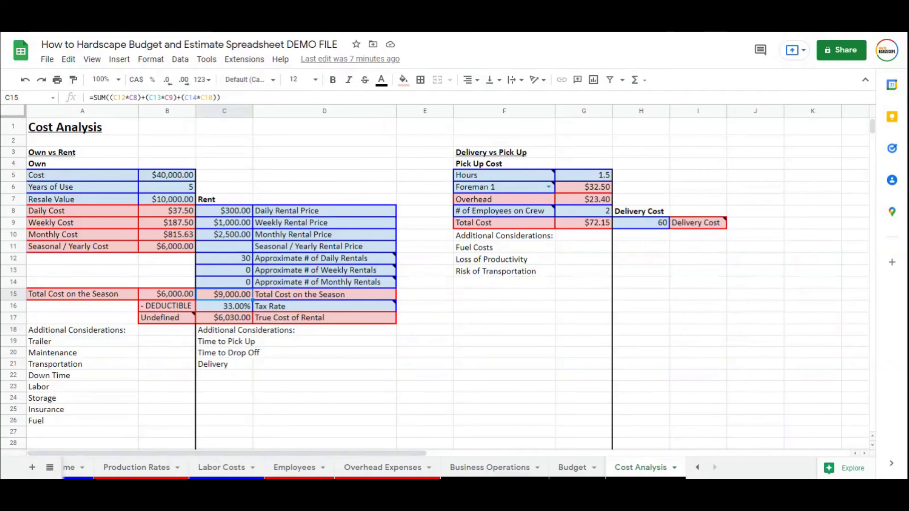
left_click(171, 309)
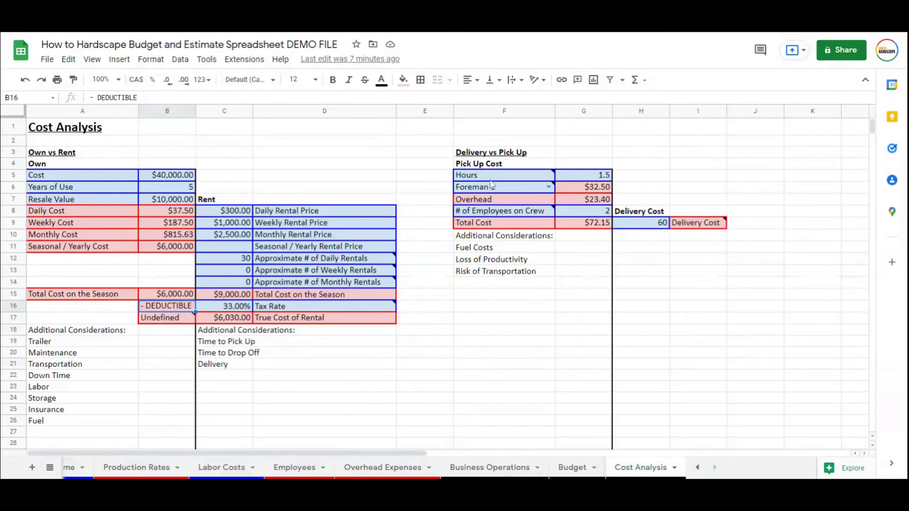
- Examine the Pick Up Cost section's hours entry and its note, and view the employee options for picking up product
mouse_move(498, 176)
left_click(570, 313)
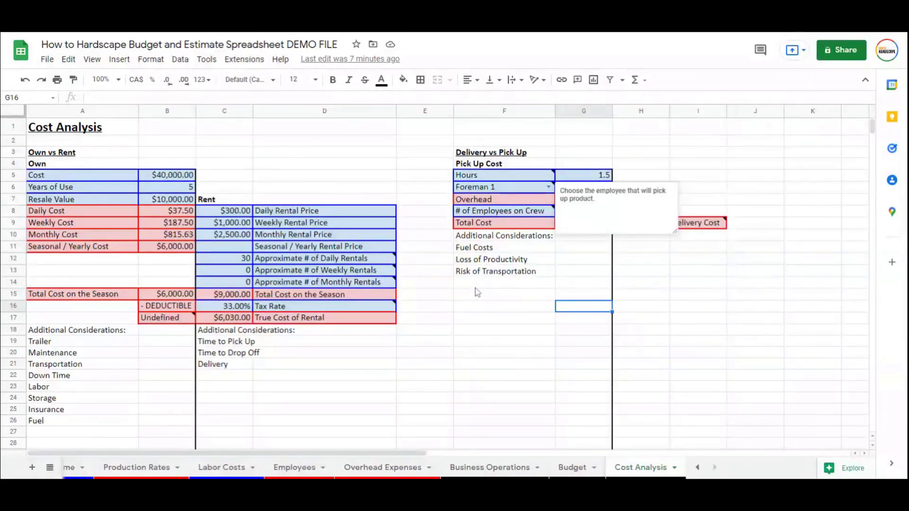
left_click(543, 270)
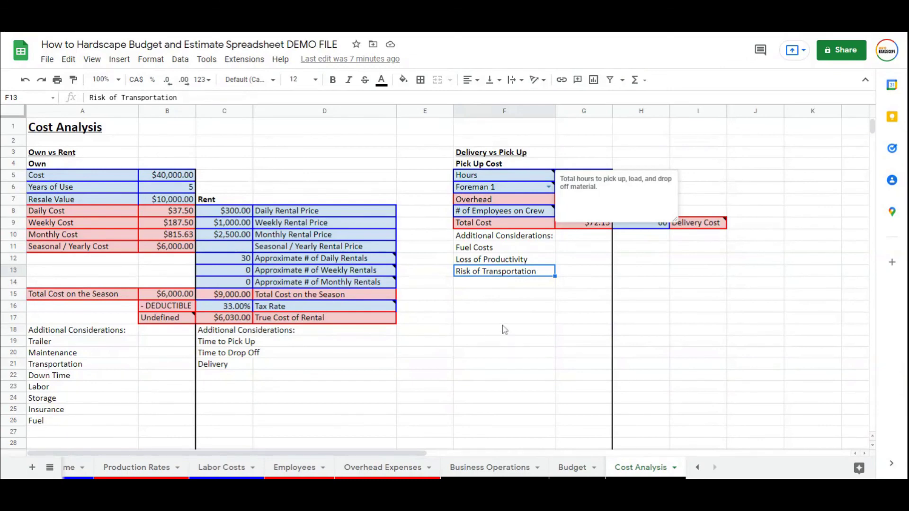
left_click(536, 297)
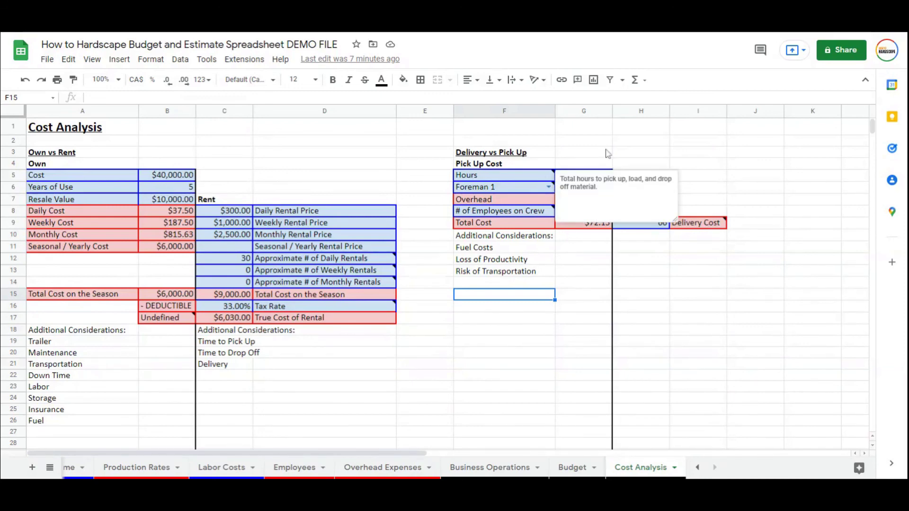
left_click(601, 174)
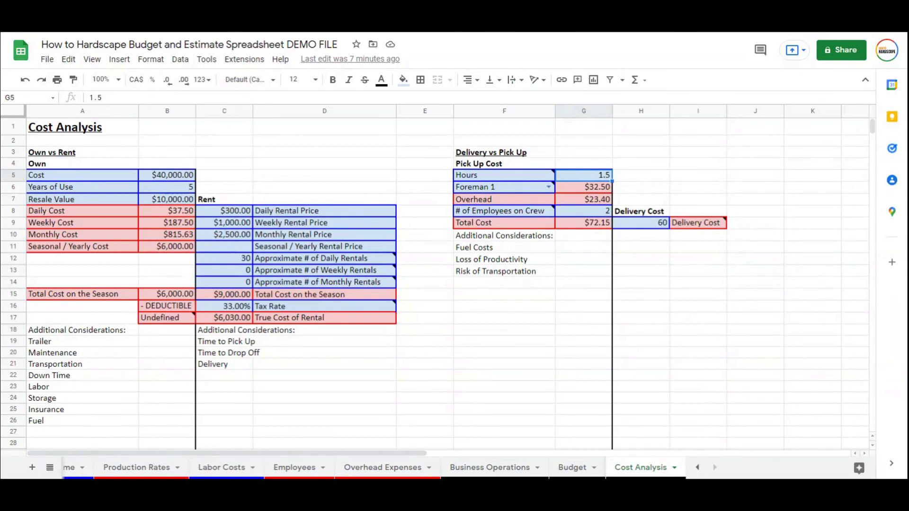
mouse_move(552, 191)
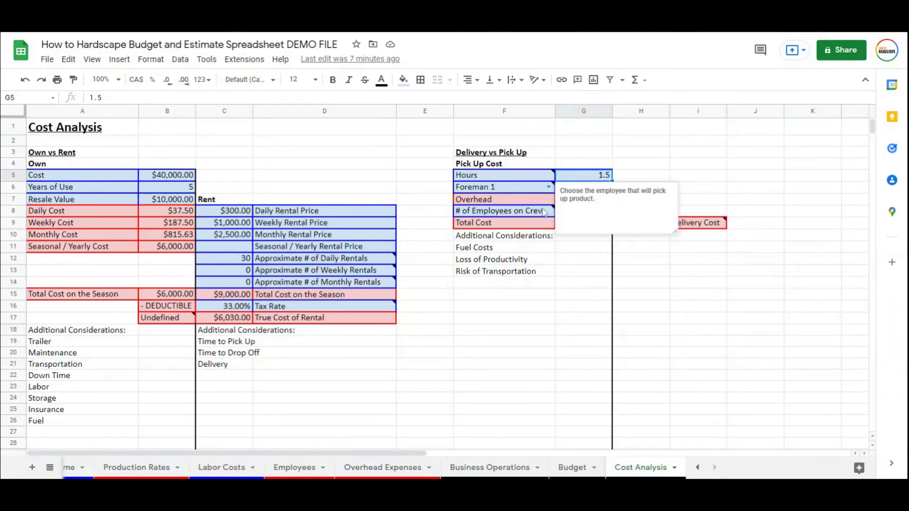
left_click(549, 188)
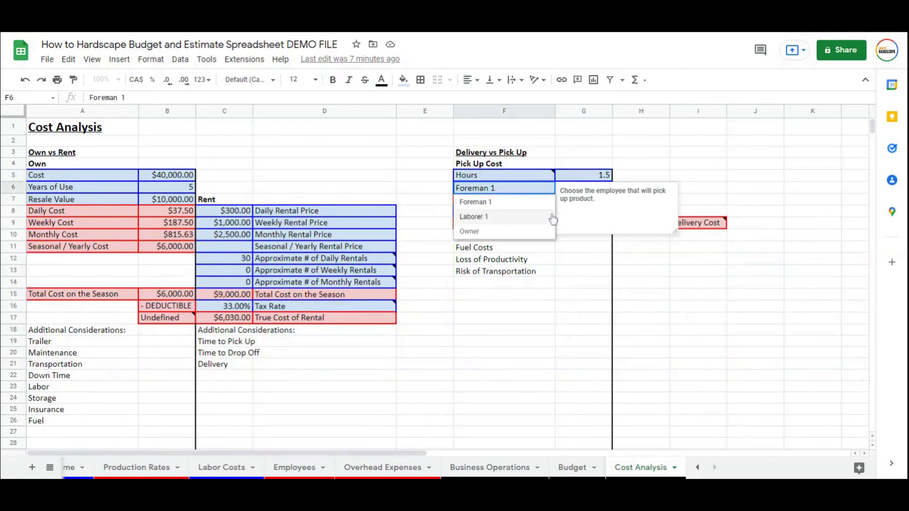
left_click(576, 261)
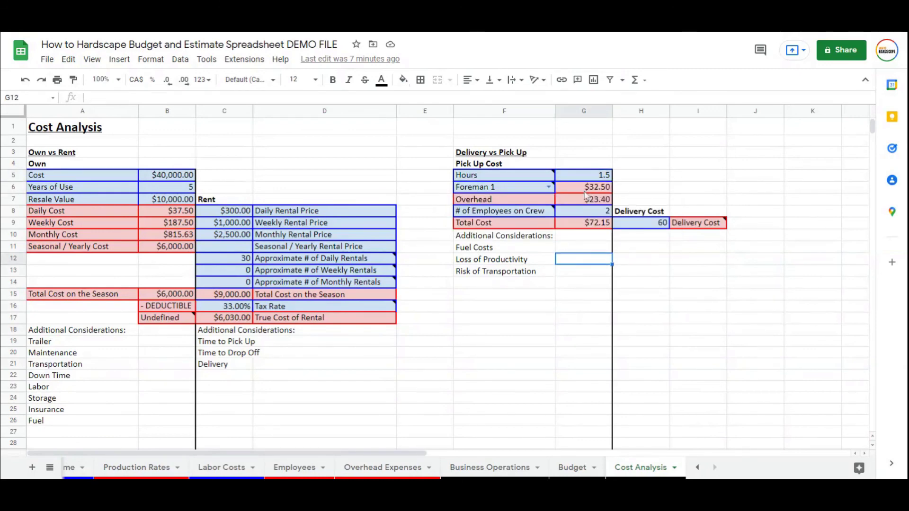
mouse_move(551, 186)
left_click(711, 180)
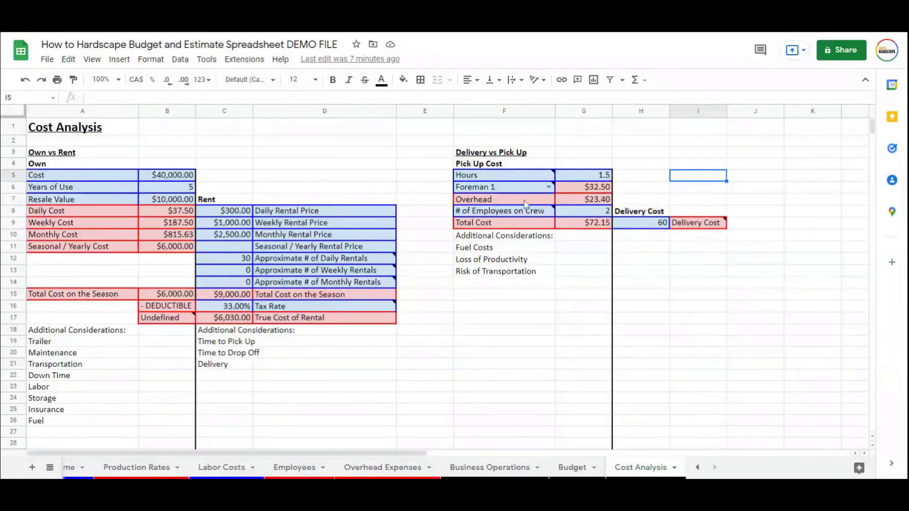
- Check how the pick-up overhead and total cost are calculated from the hours, employee rate and number of employees on the crew
left_click(604, 204)
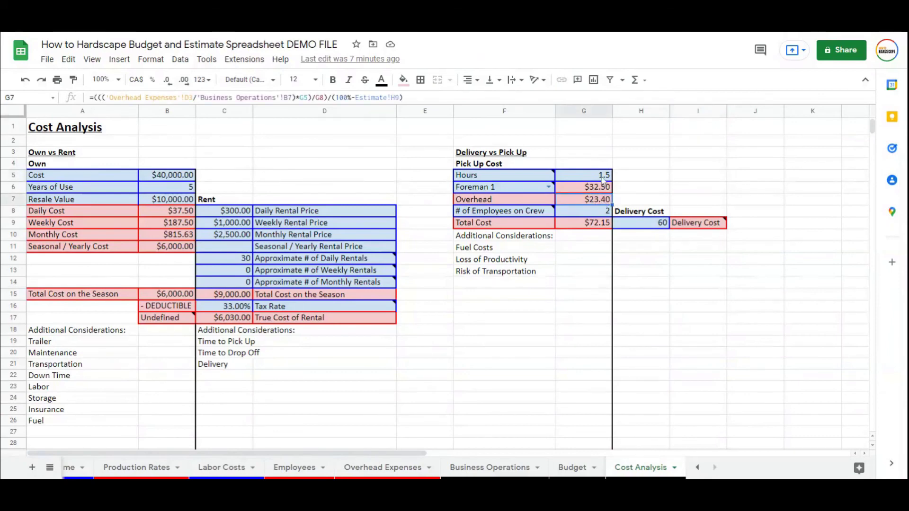
left_click(604, 178)
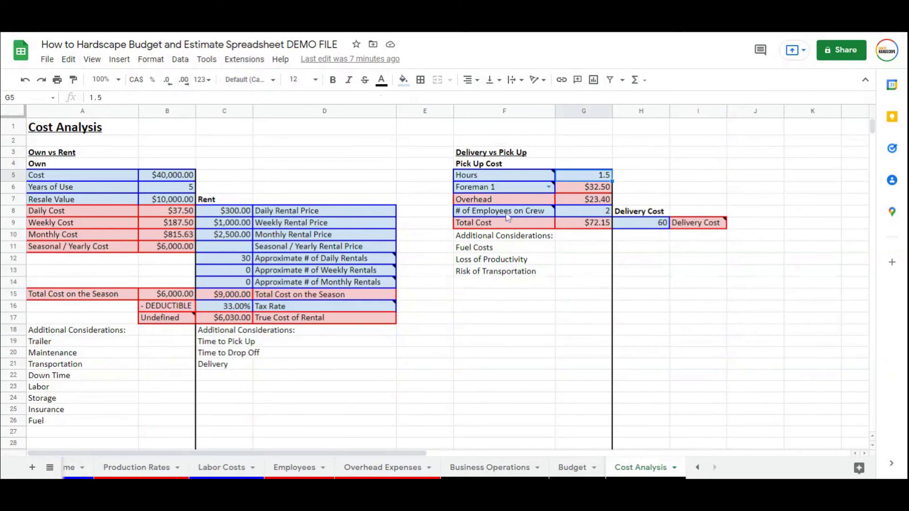
left_click(579, 273)
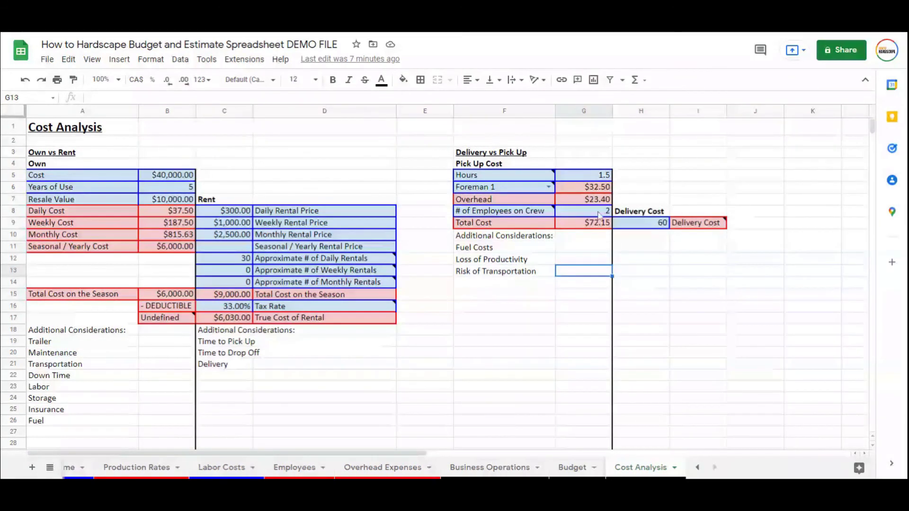
left_click(562, 214)
left_click(580, 226)
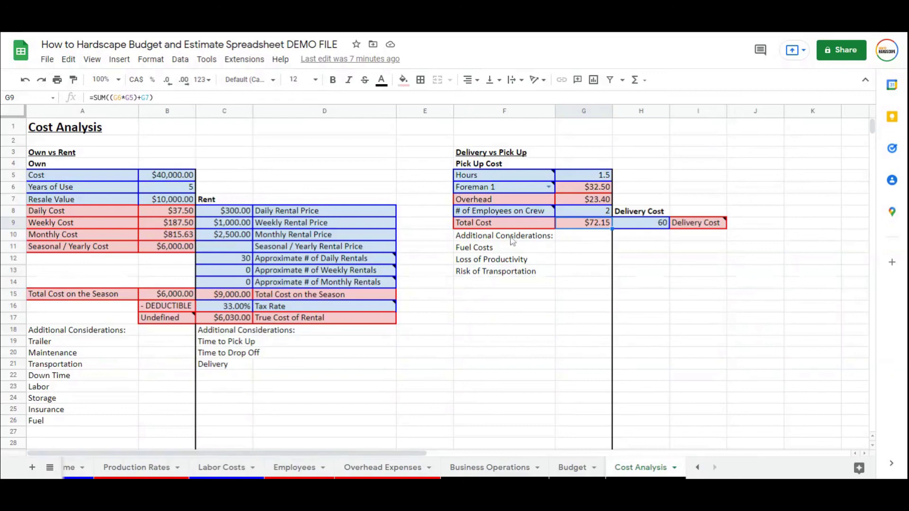
- Review the pick-up's fuel, lost productivity and transportation risk considerations, and compare them with the Delivery Cost entry
left_click_drag(490, 250, 491, 267)
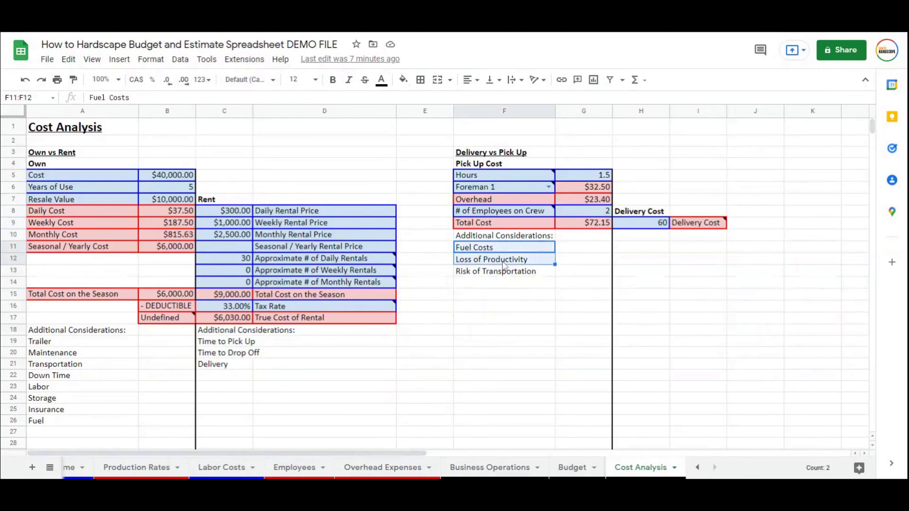
left_click(511, 264)
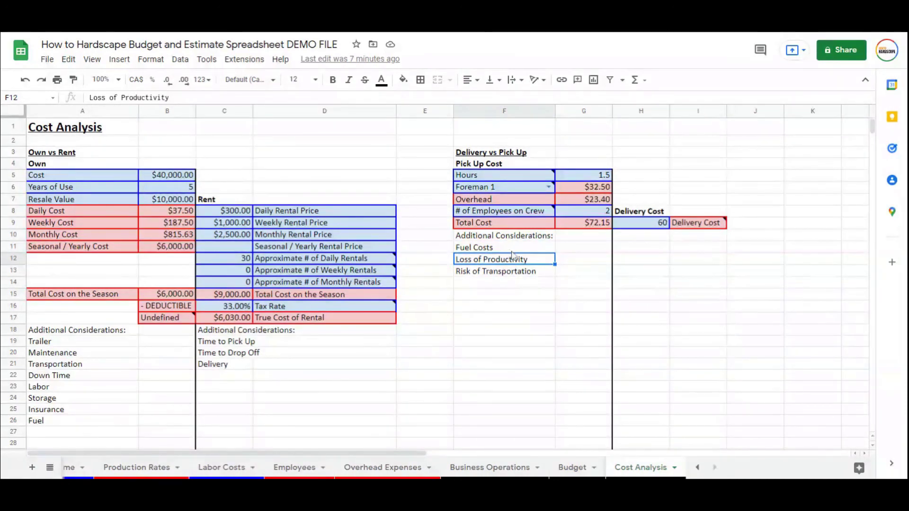
left_click(519, 274)
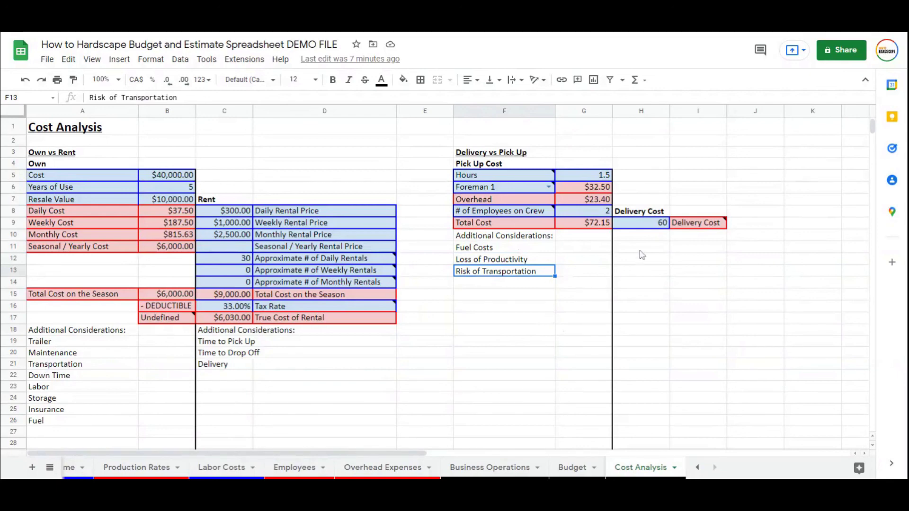
left_click(655, 223)
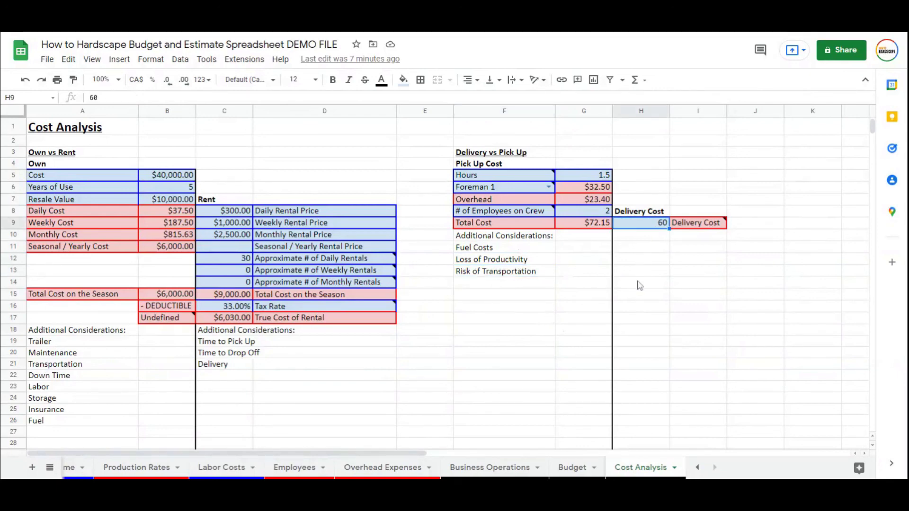